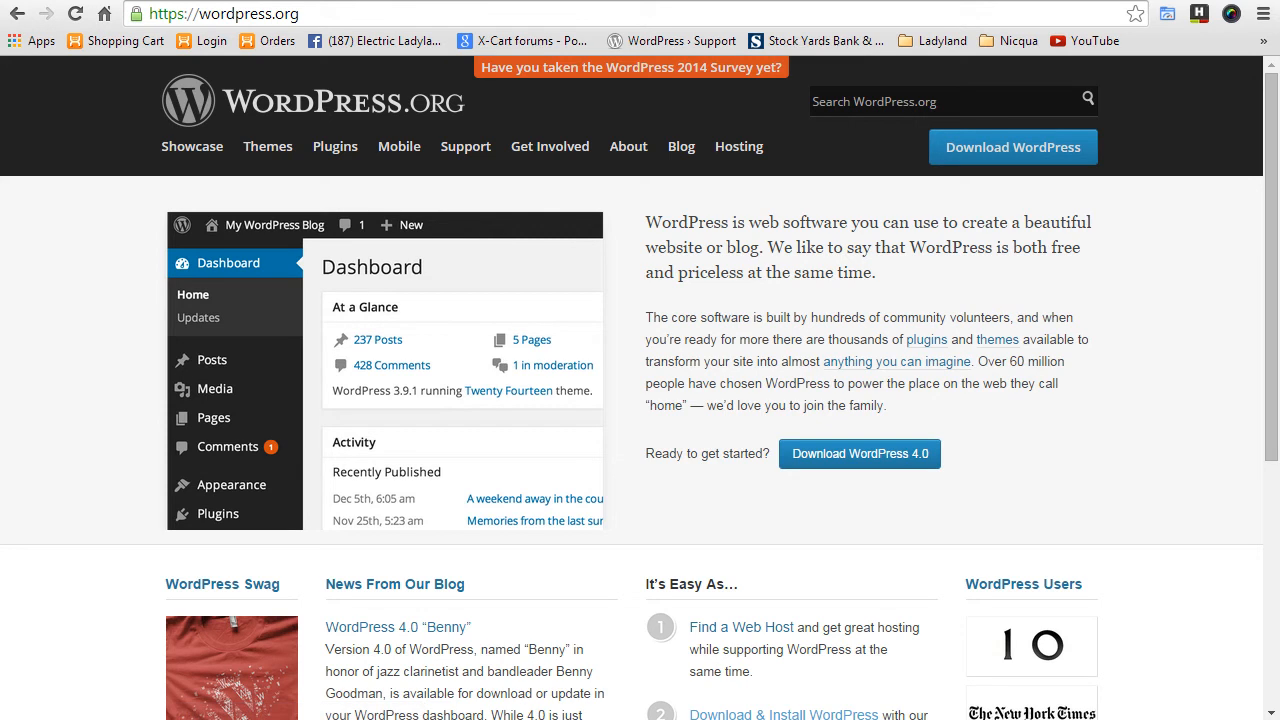
# - Download the WordPress 4.0 zip from WordPress.org's download page
pyautogui.click(888, 462)
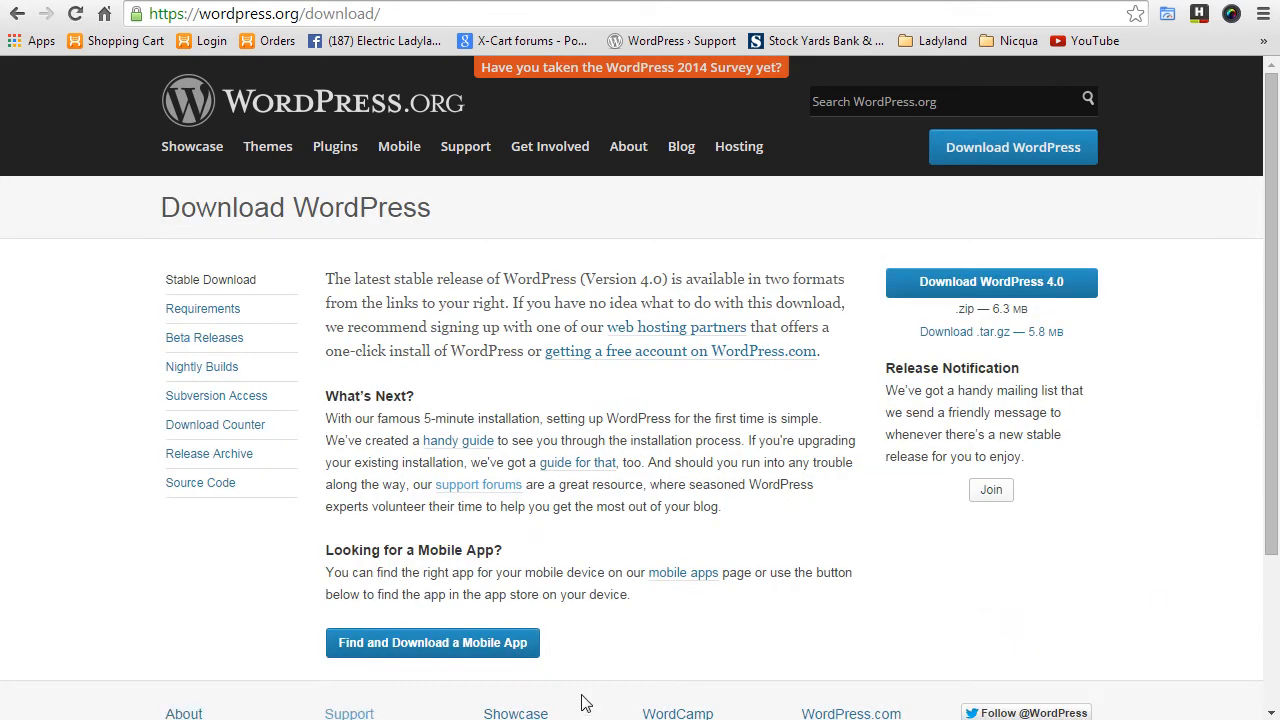
pyautogui.click(982, 284)
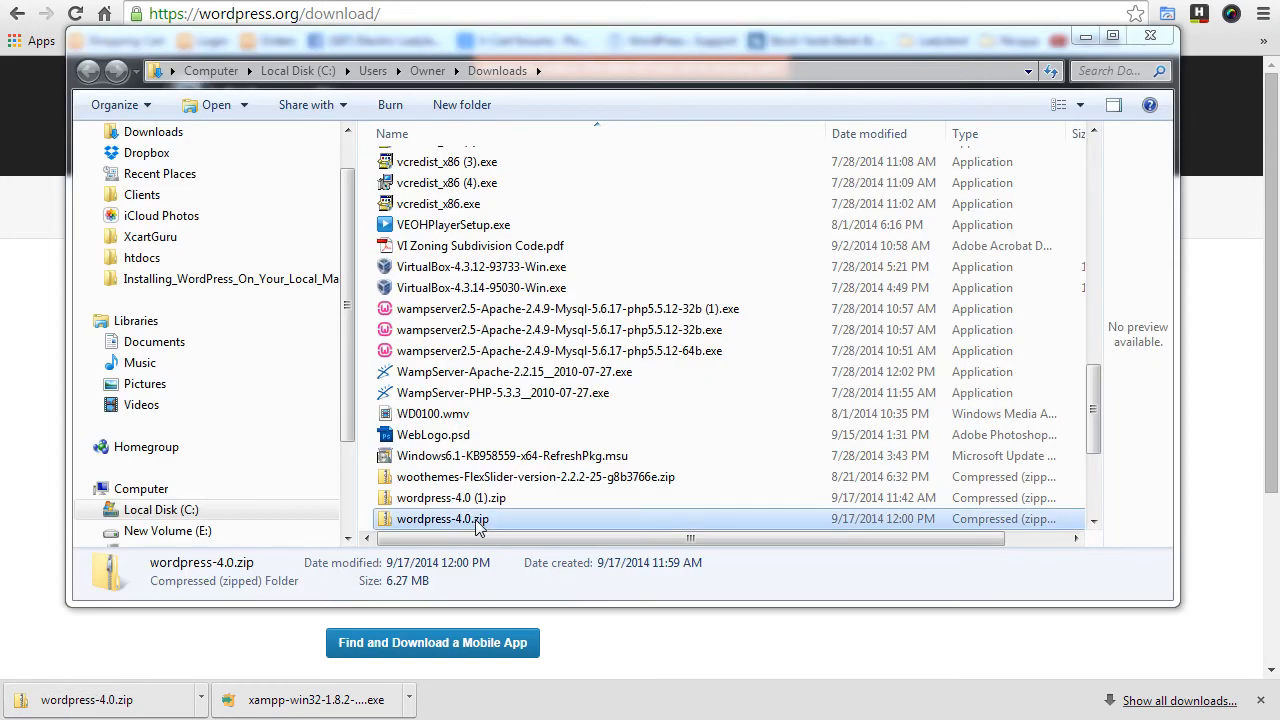
# - Paste wordpress-4.0.zip into Installing_WordPress_On_Your_Local_Machine and extract it there with 7-Zip
pyautogui.click(477, 520)
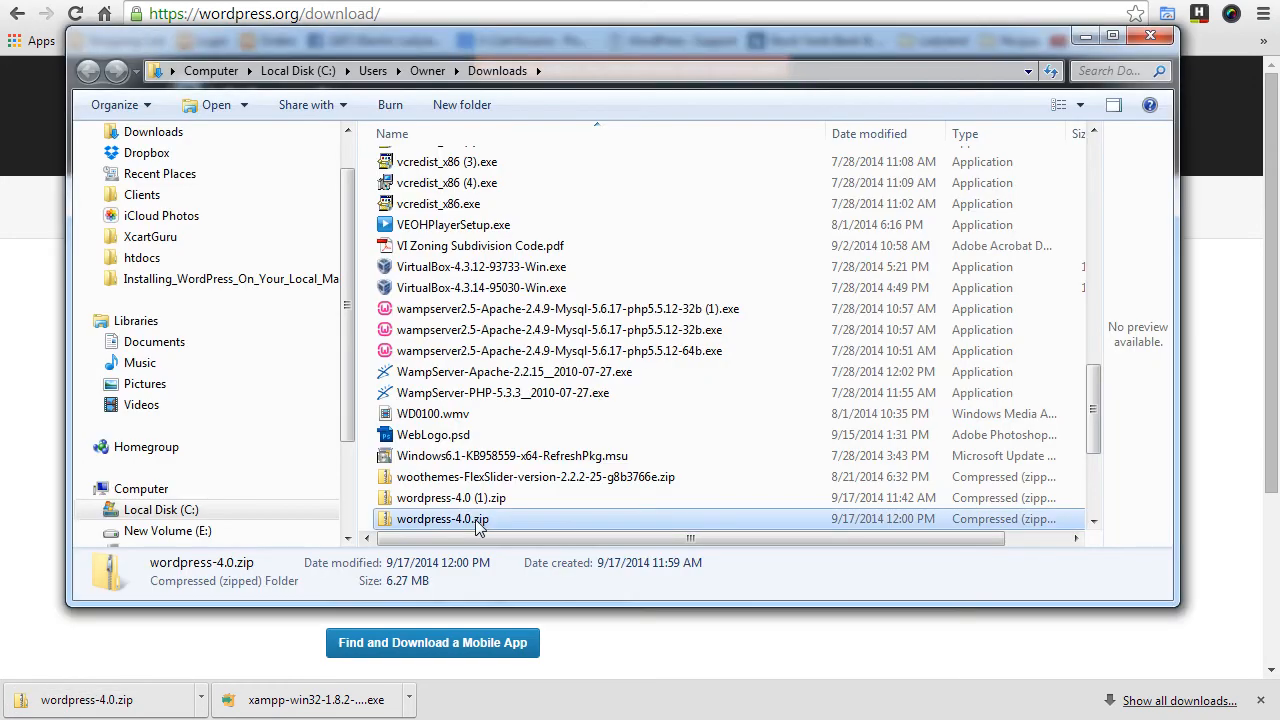
pyautogui.click(240, 279)
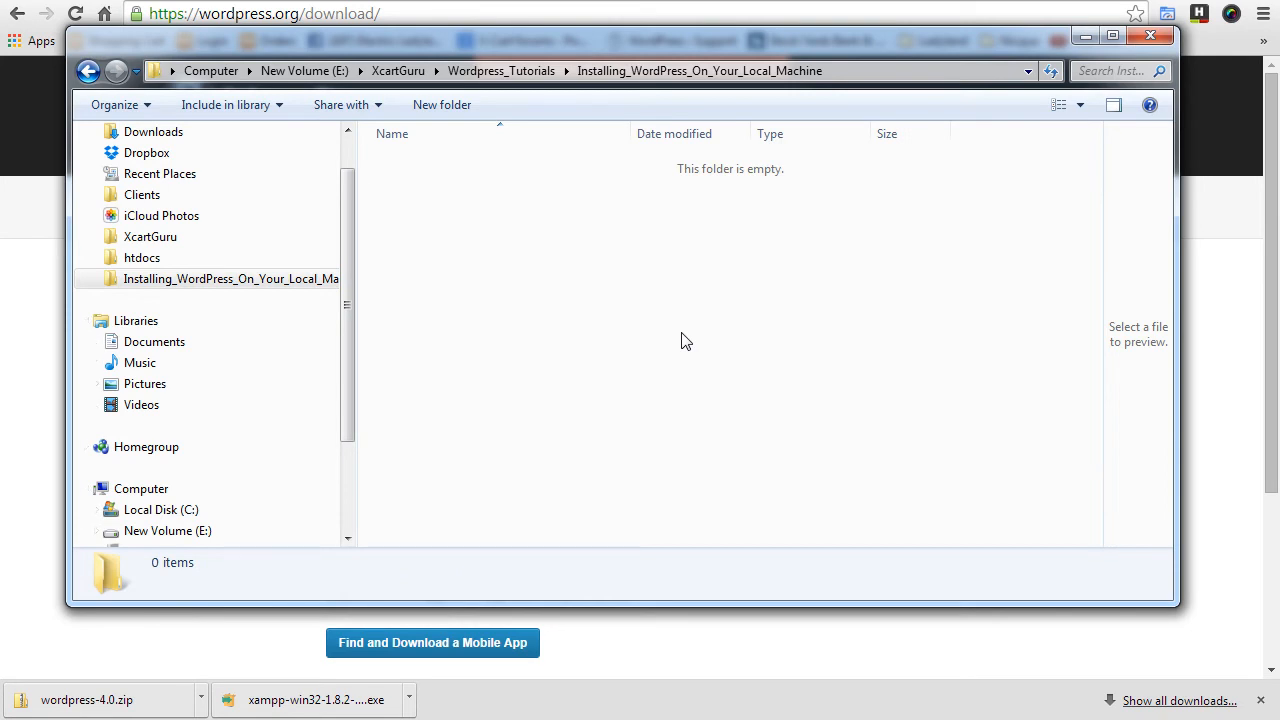
pyautogui.hotkey('ctrl', 'v')
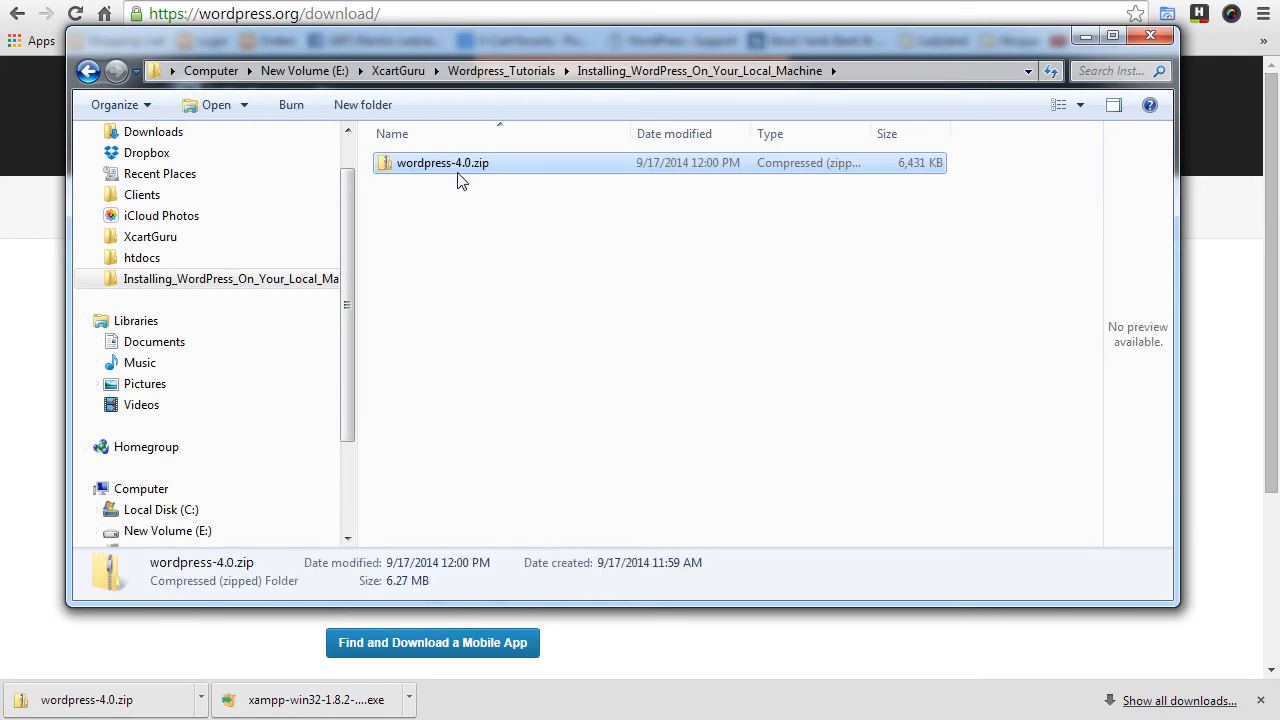
pyautogui.rightClick(458, 168)
pyautogui.moveTo(512, 288)
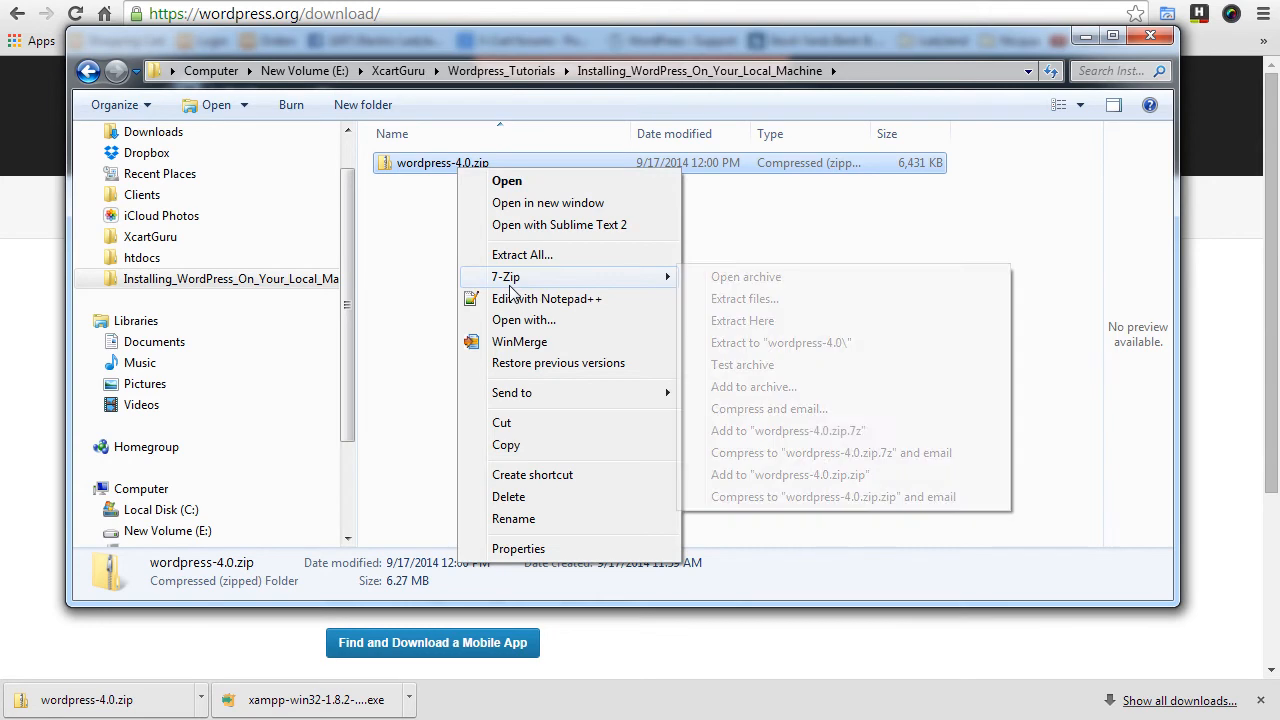
pyautogui.click(805, 321)
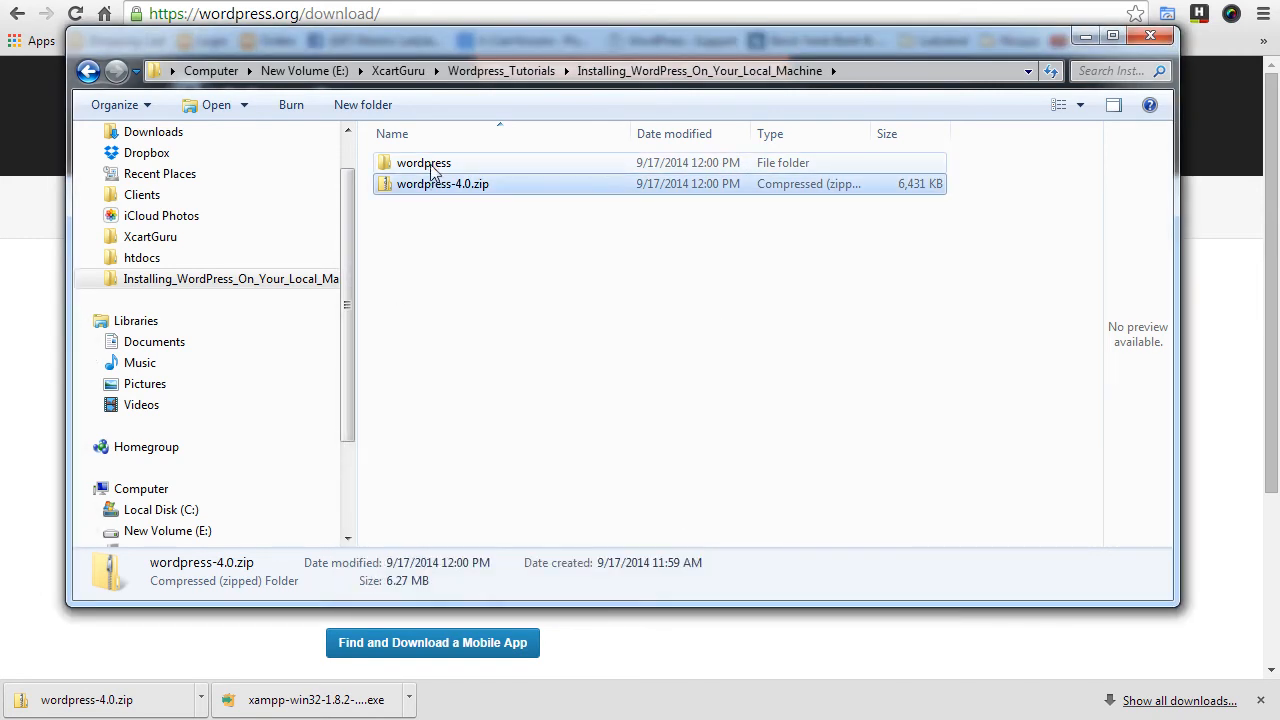
# - Rename the extracted wordpress folder to wordpress_instal
pyautogui.rightClick(432, 168)
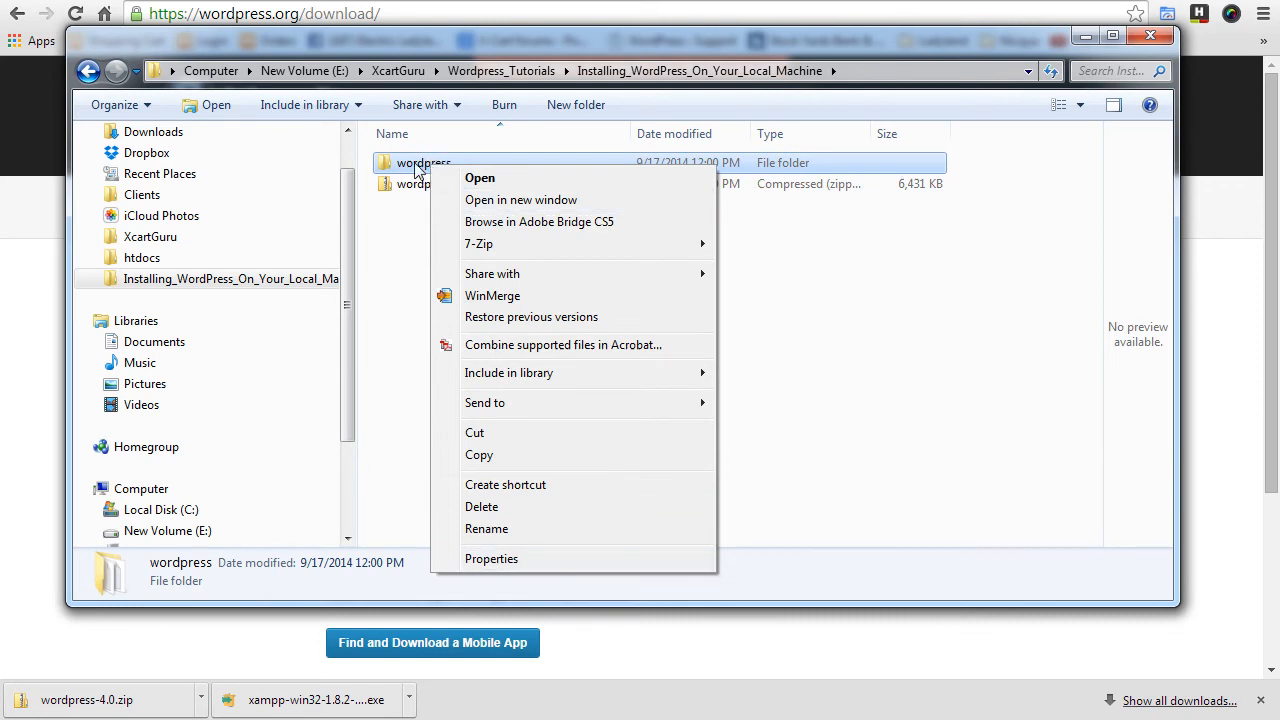
pyautogui.click(519, 532)
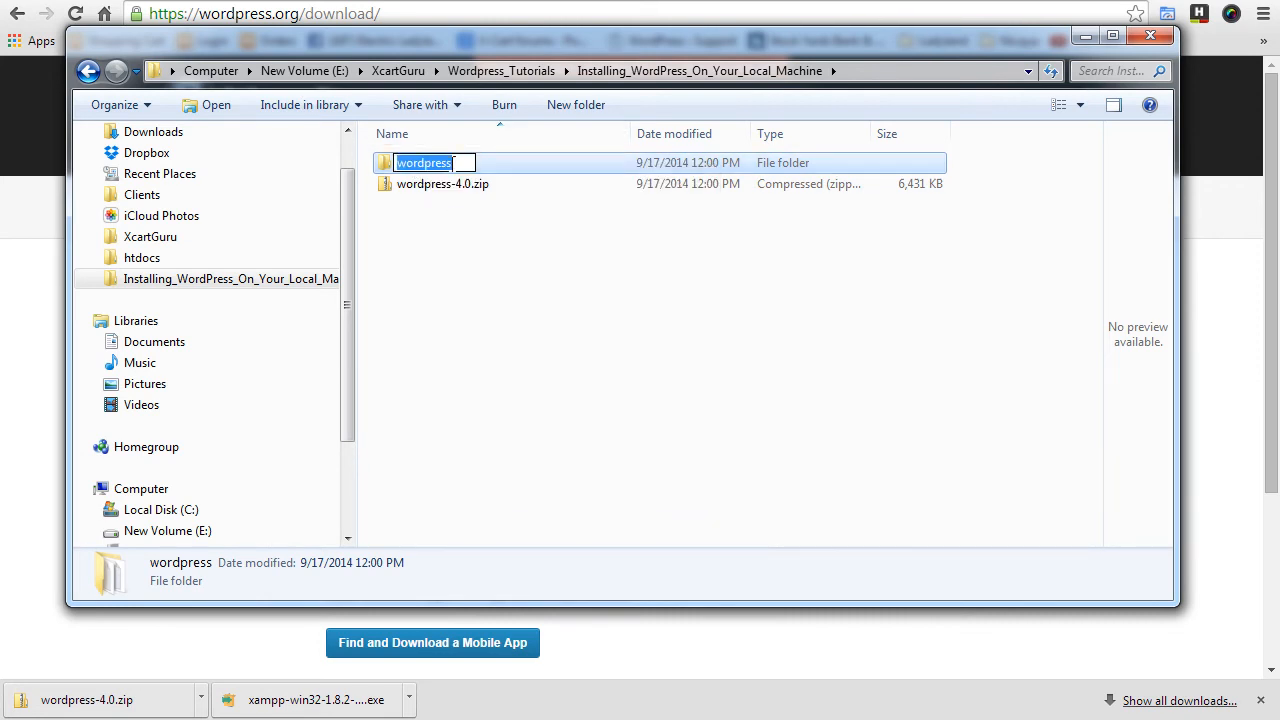
pyautogui.click(452, 163)
pyautogui.write('_instal')
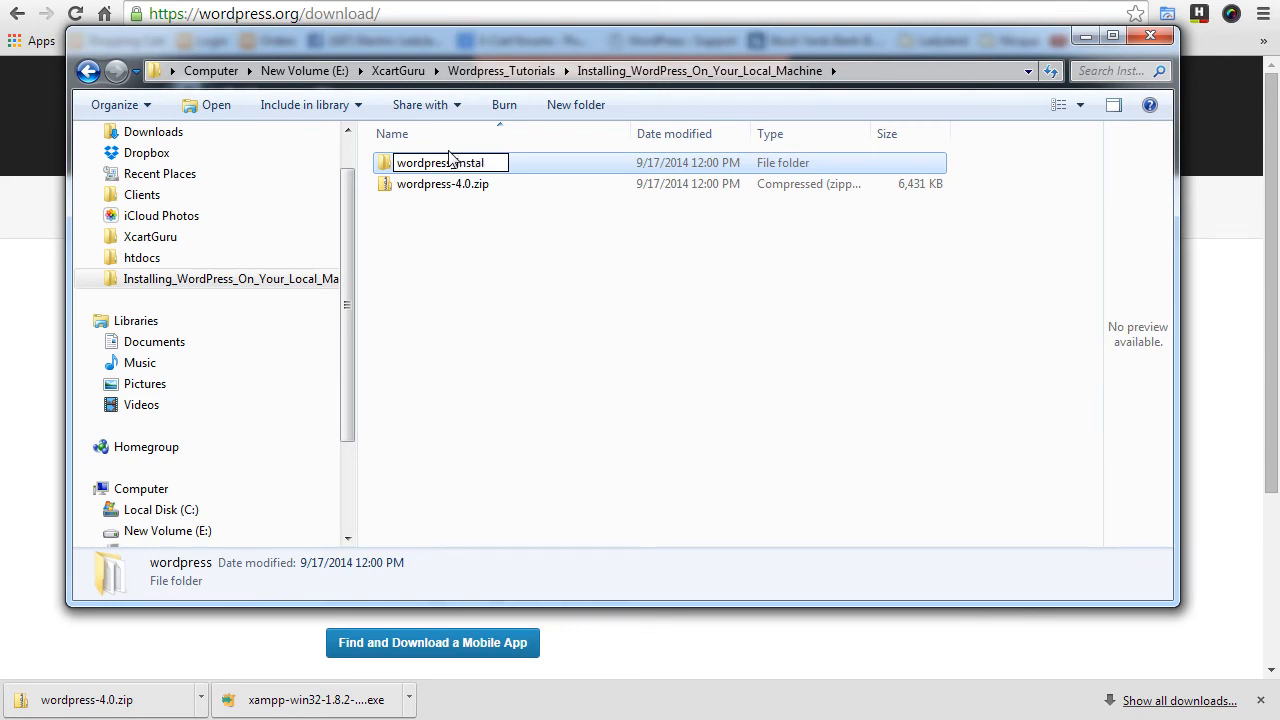
pyautogui.click(528, 311)
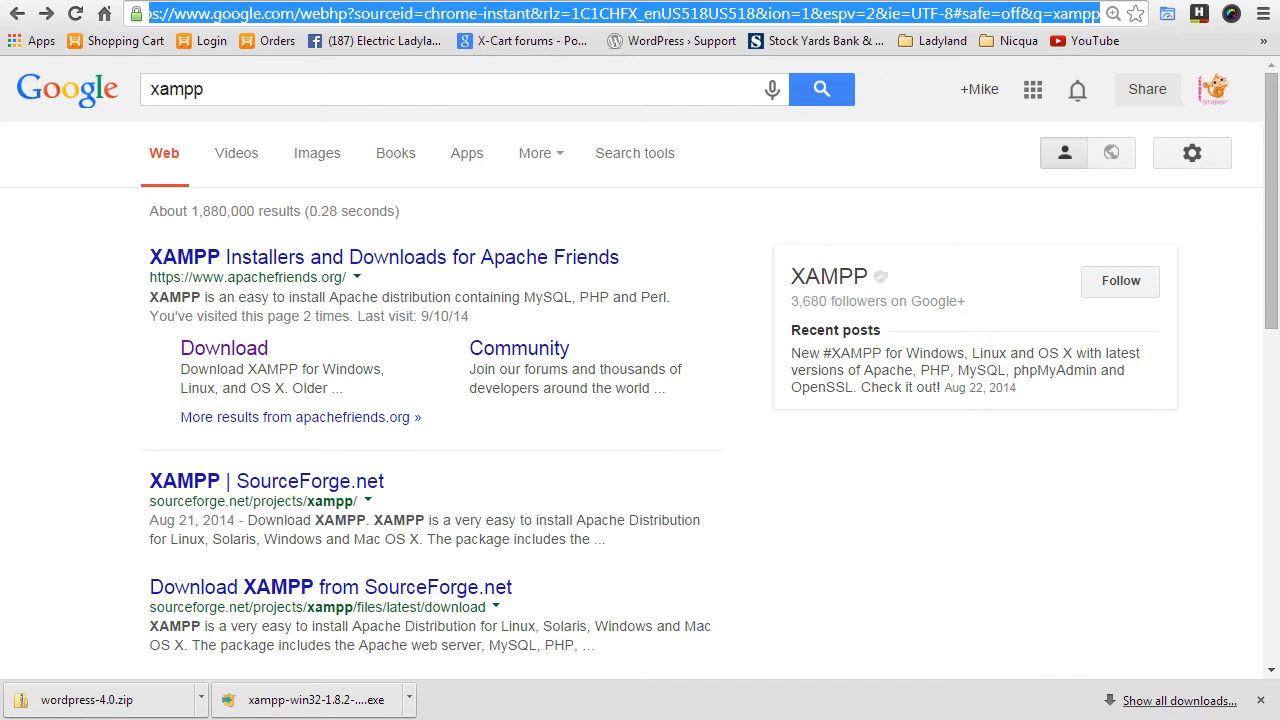
# - Download the 32-bit XAMPP 1.8.2 for Windows installer from Apache Friends
pyautogui.click(1261, 700)
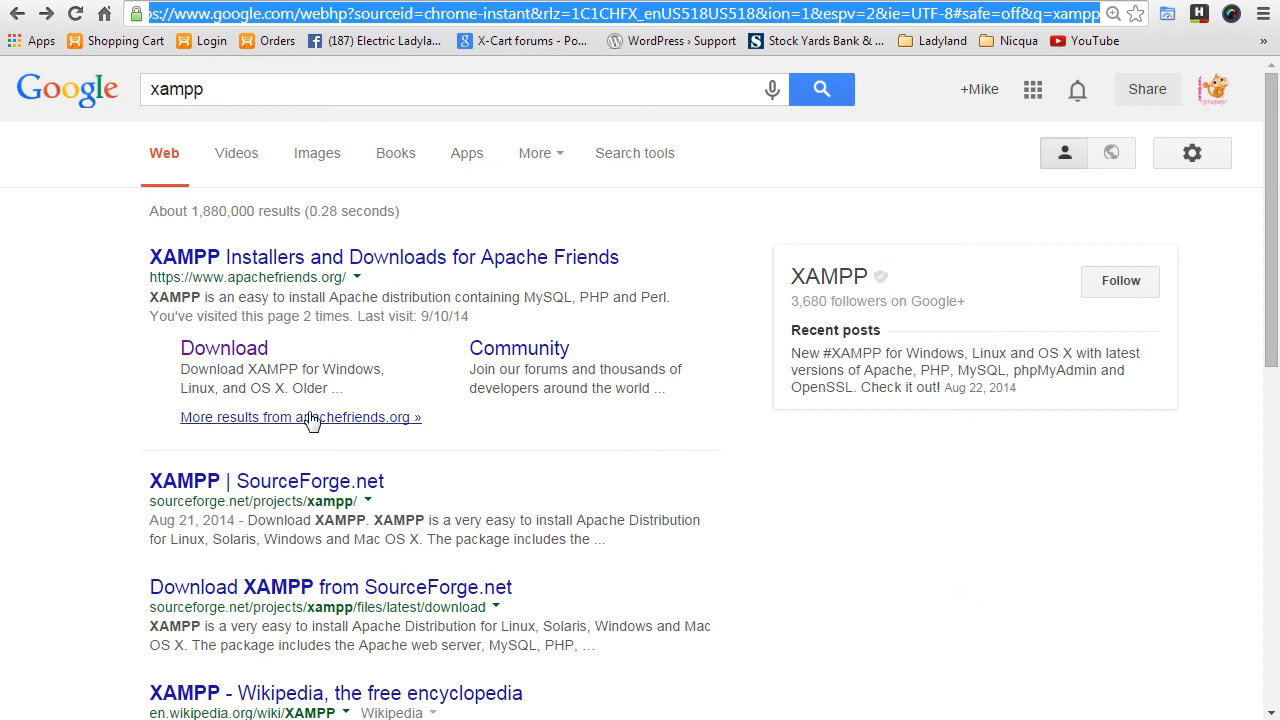
pyautogui.click(248, 356)
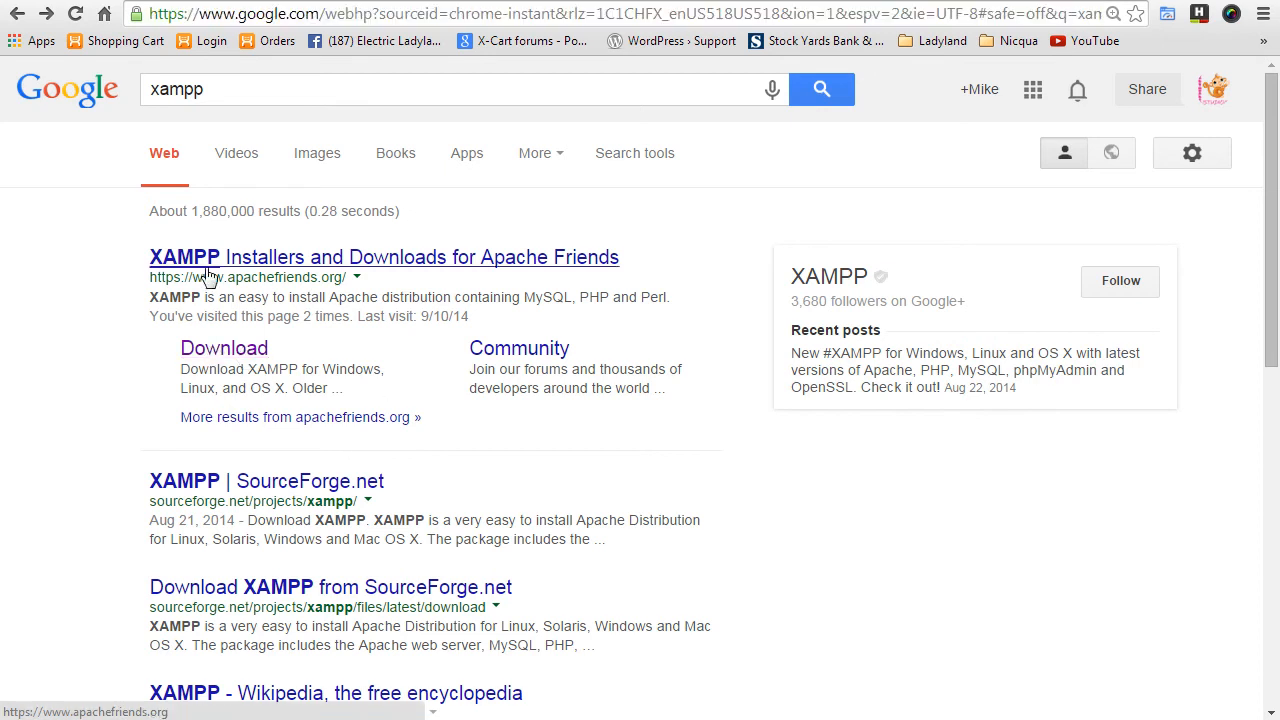
pyautogui.click(226, 352)
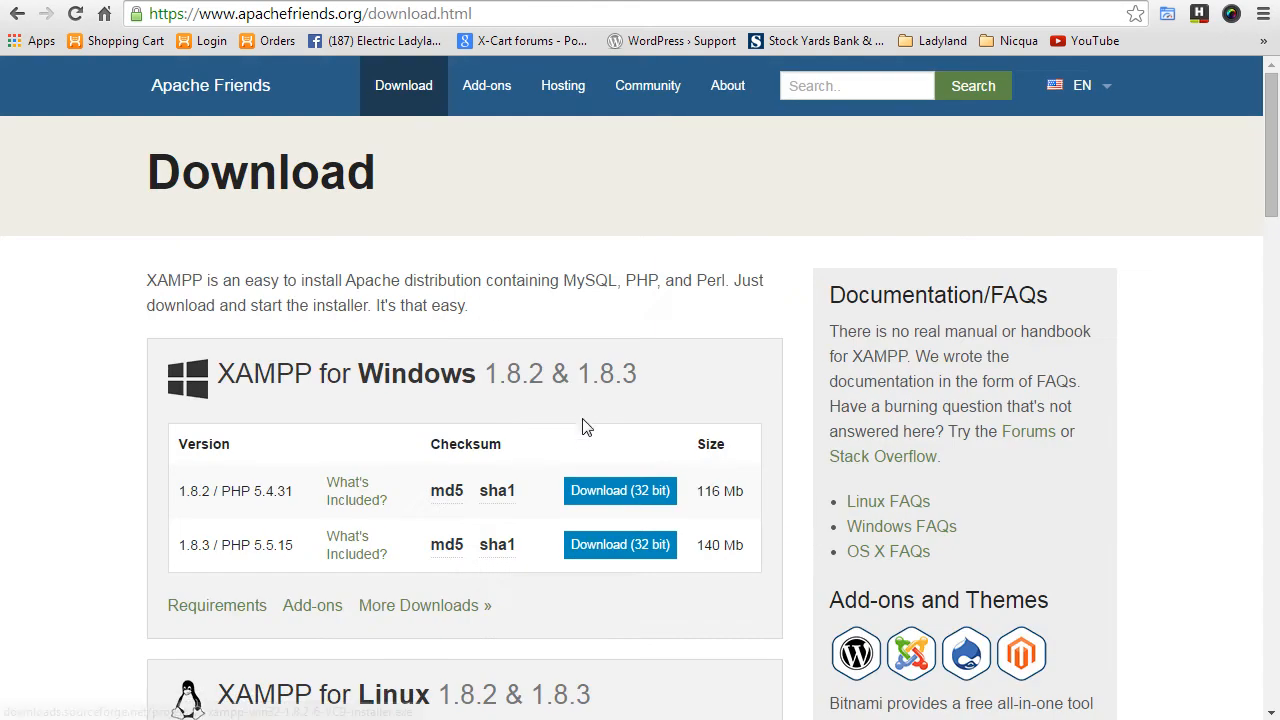
pyautogui.click(614, 492)
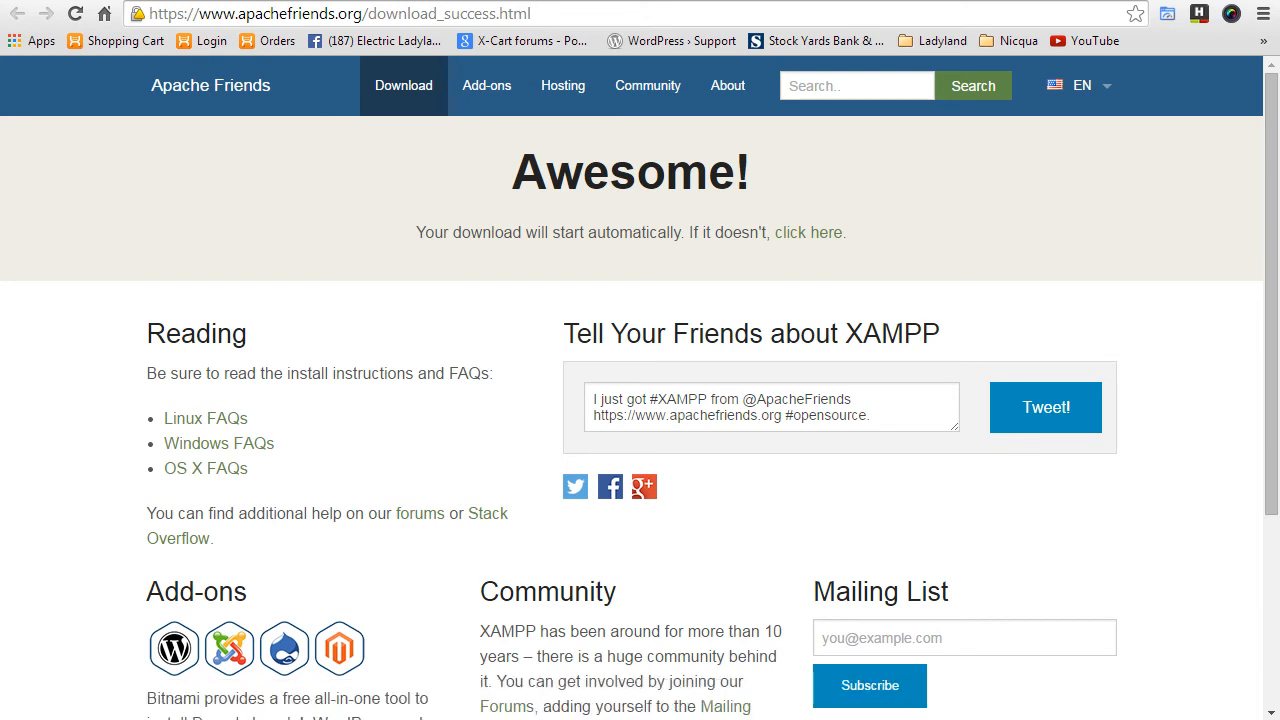
# - Launch XAMPP Control Panel from the Start menu search
pyautogui.press('super')
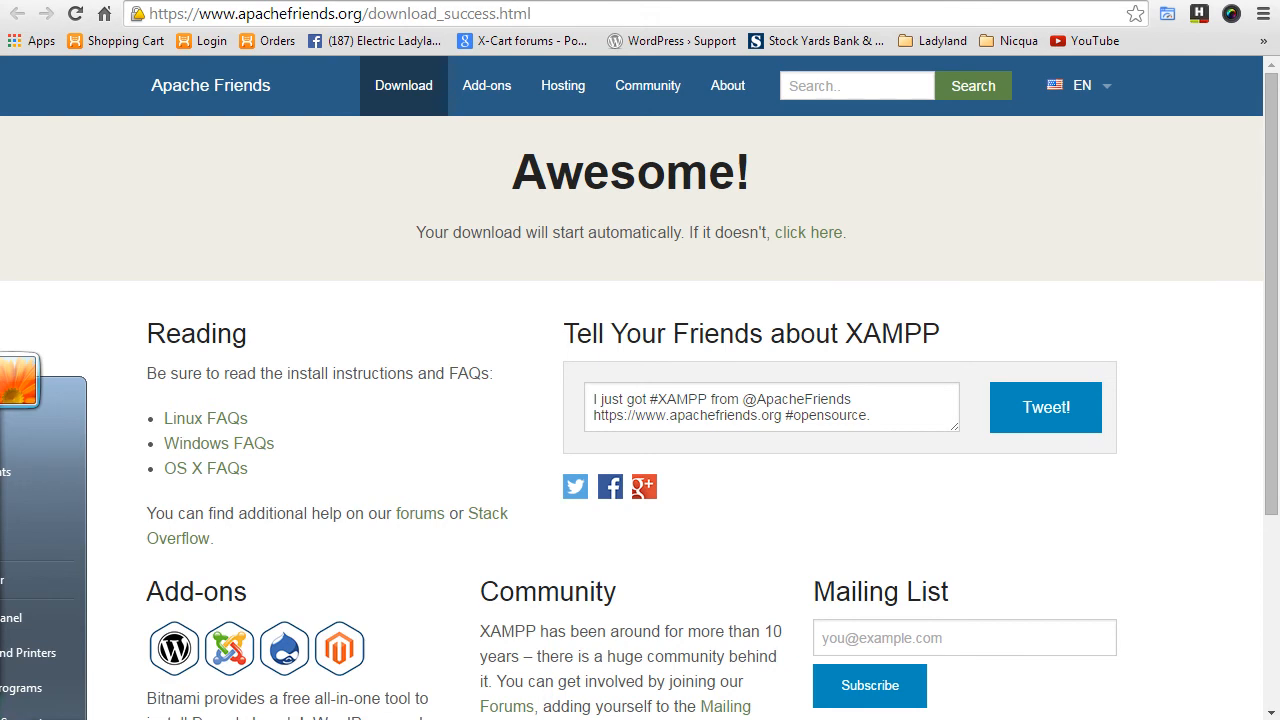
pyautogui.write('u')
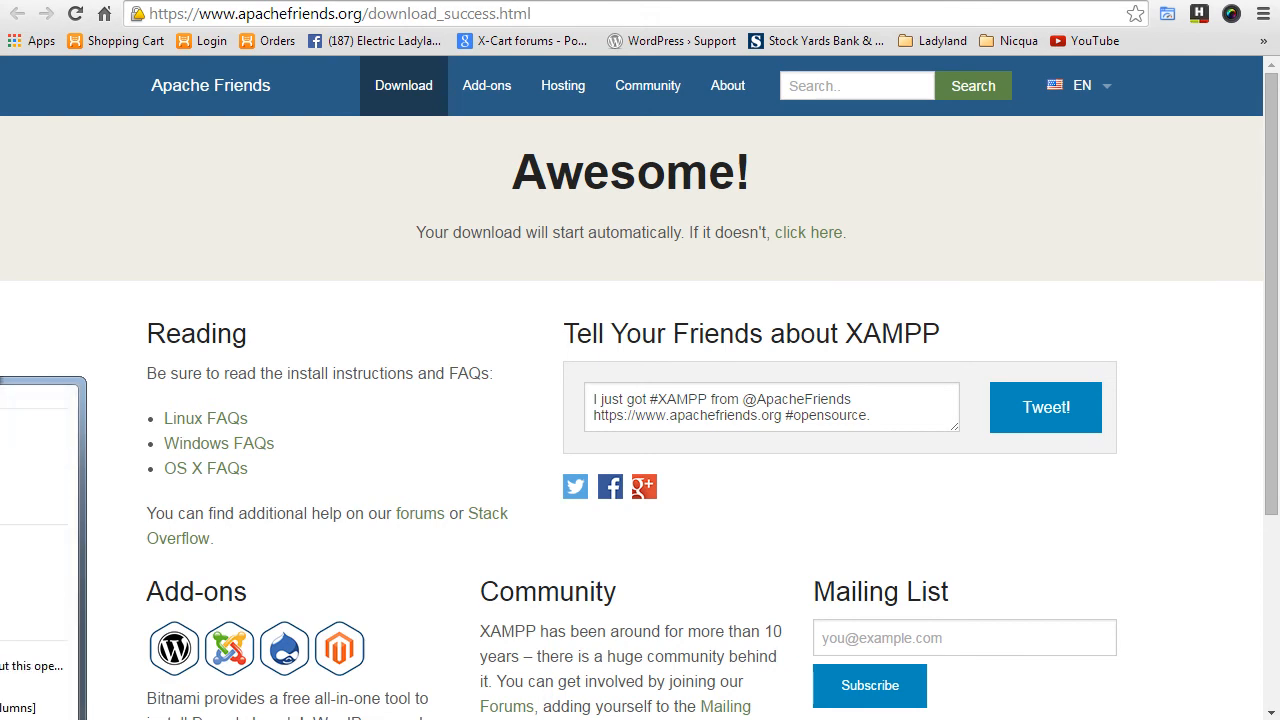
pyautogui.press('Return')
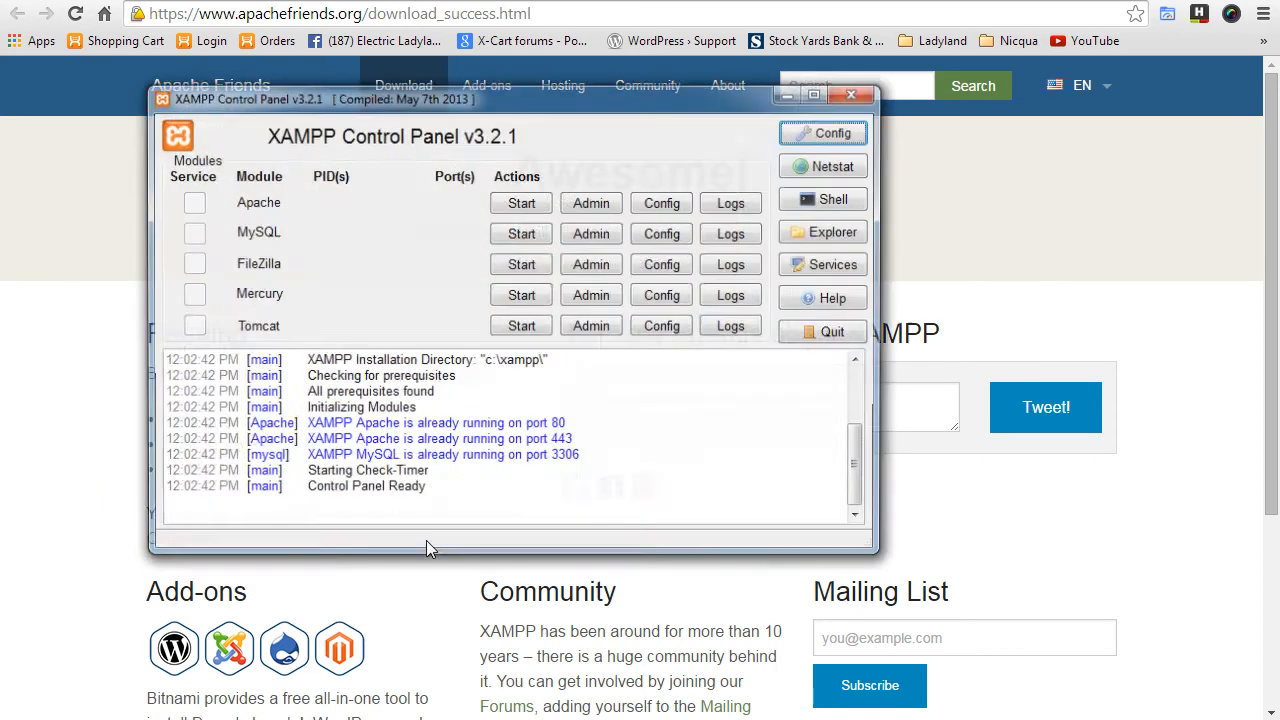
pyautogui.moveTo(556, 113); pyautogui.dragTo(771, 155)
# - Stop and restart Apache and MySQL so they run on ports 80, 443 and 3306
pyautogui.click(733, 254)
pyautogui.click(733, 286)
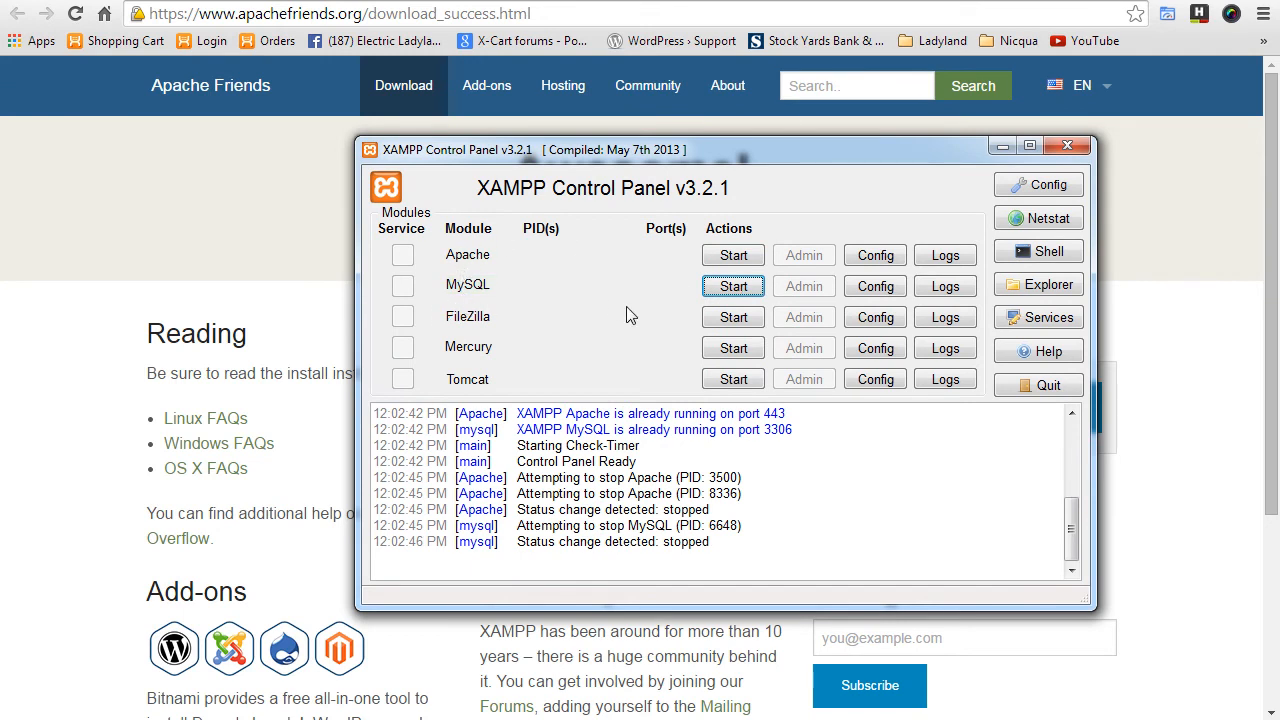
pyautogui.click(733, 256)
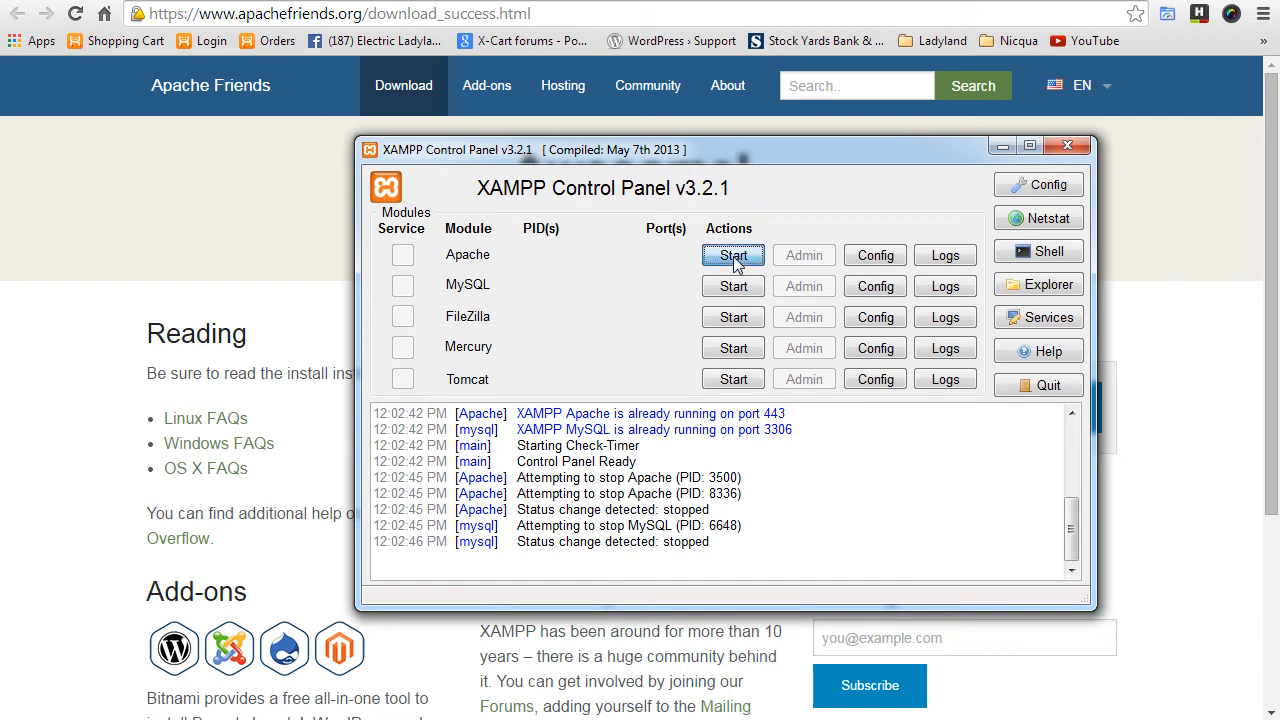
pyautogui.click(735, 287)
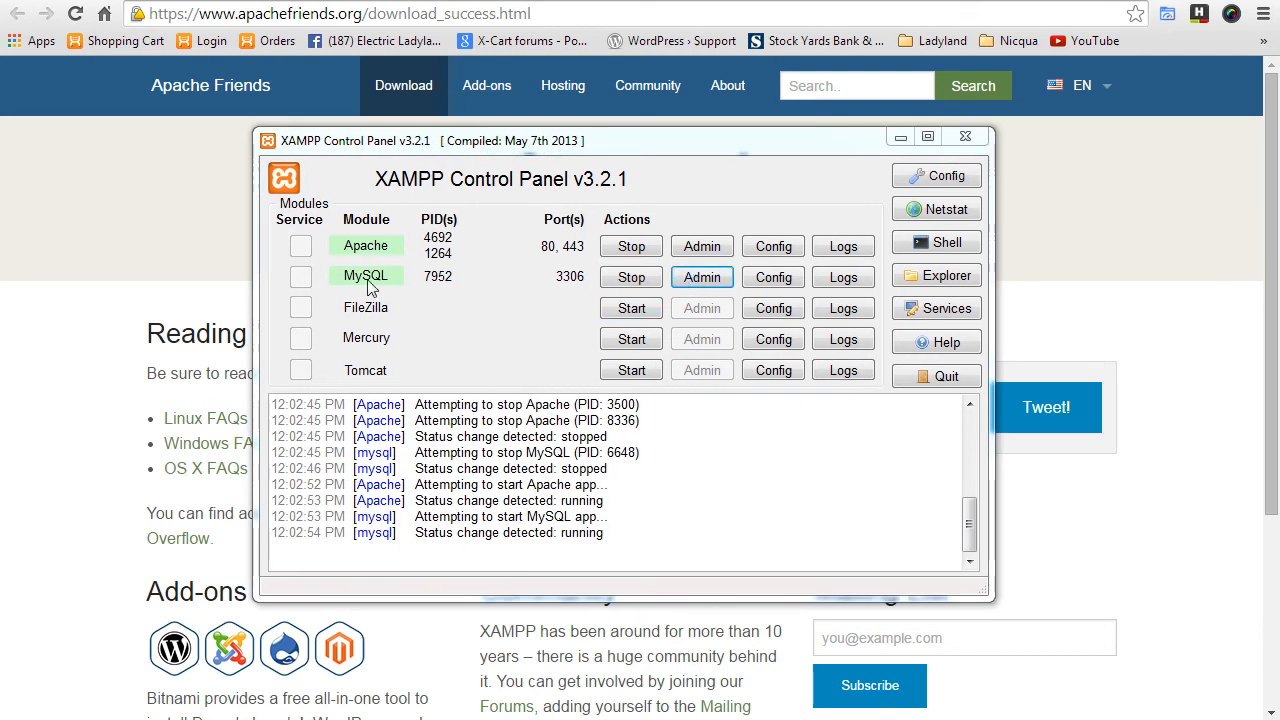
# - In phpMyAdmin's Users list, start a new user wordpress_instal on host localhost
pyautogui.click(702, 285)
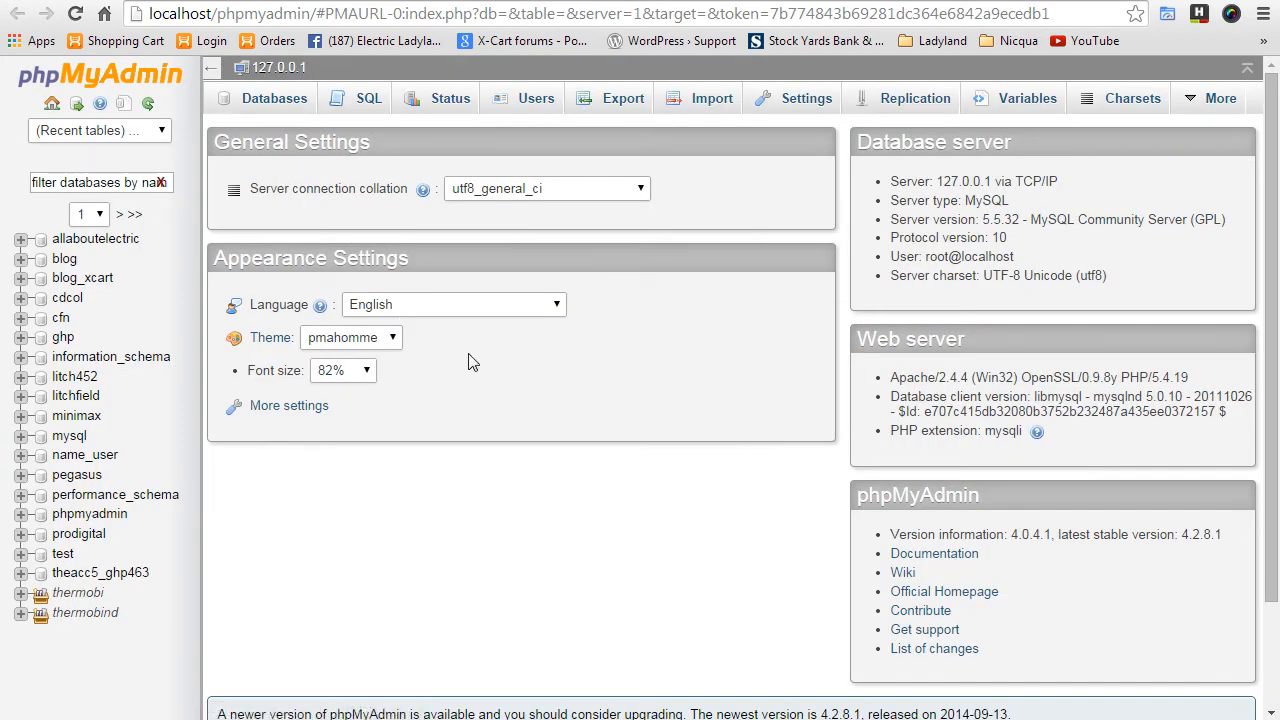
pyautogui.click(530, 108)
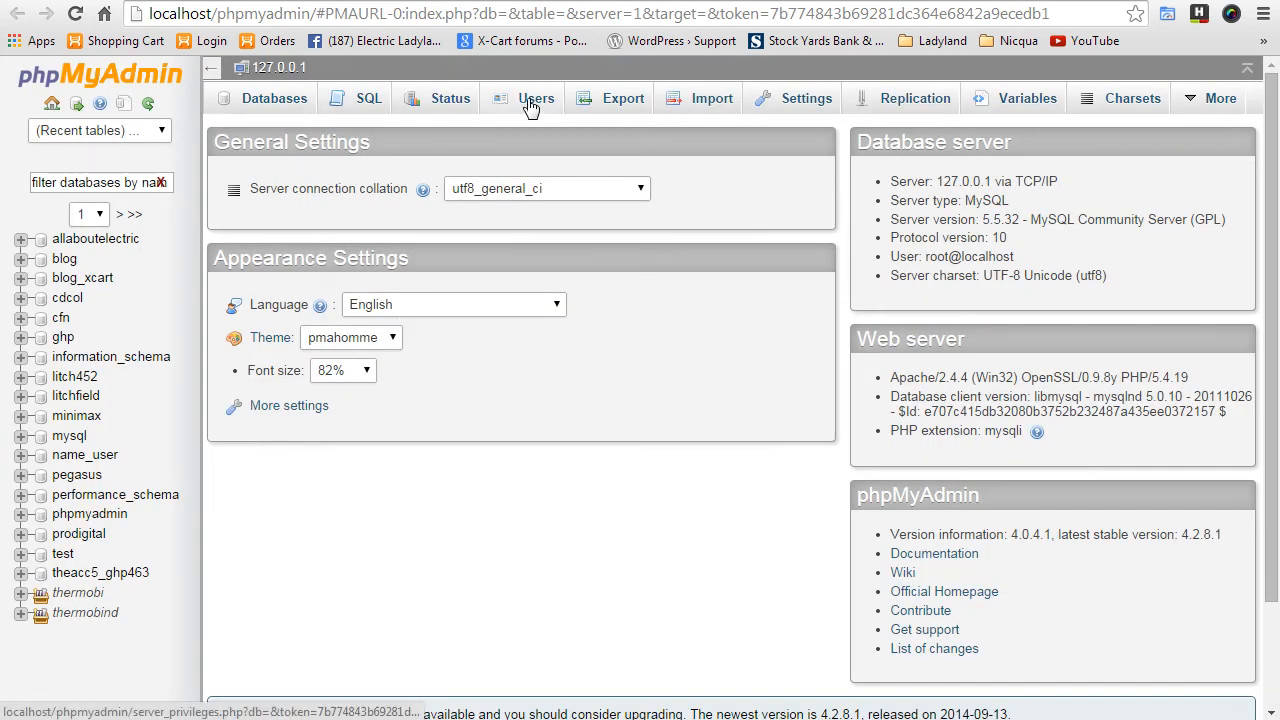
pyautogui.scroll(-5, 475, 553)
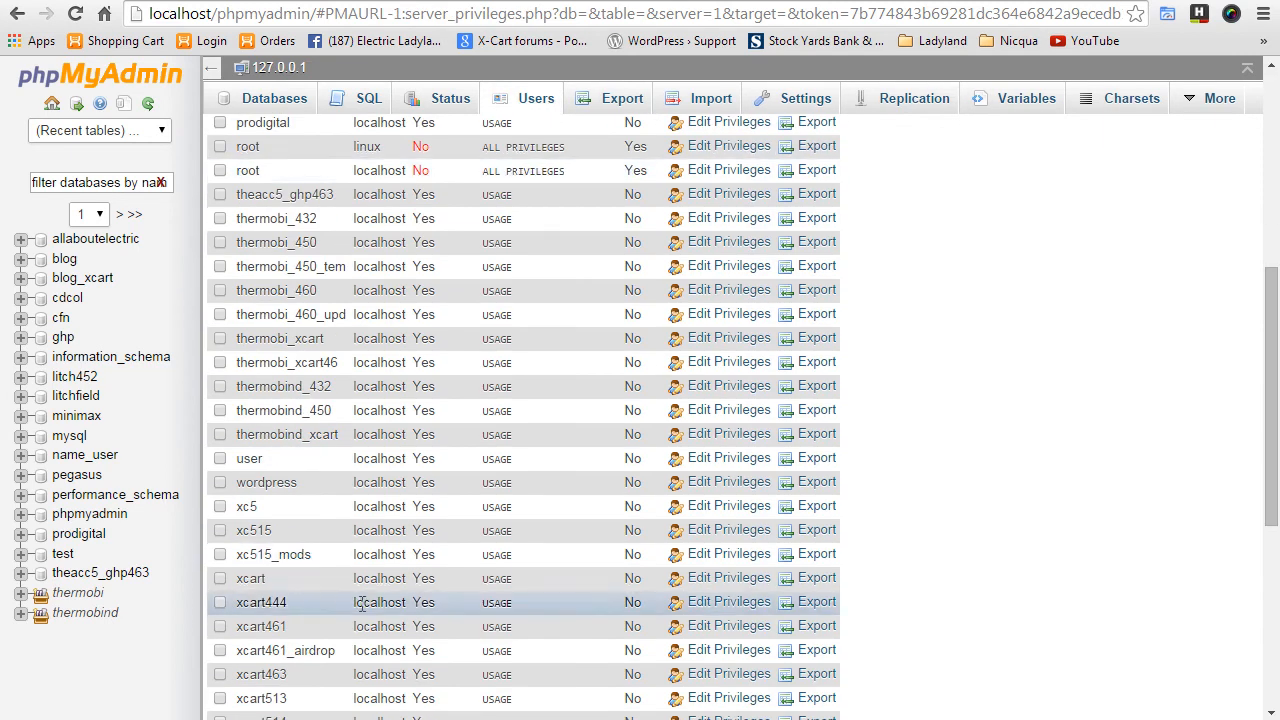
pyautogui.scroll(-5, 470, 553)
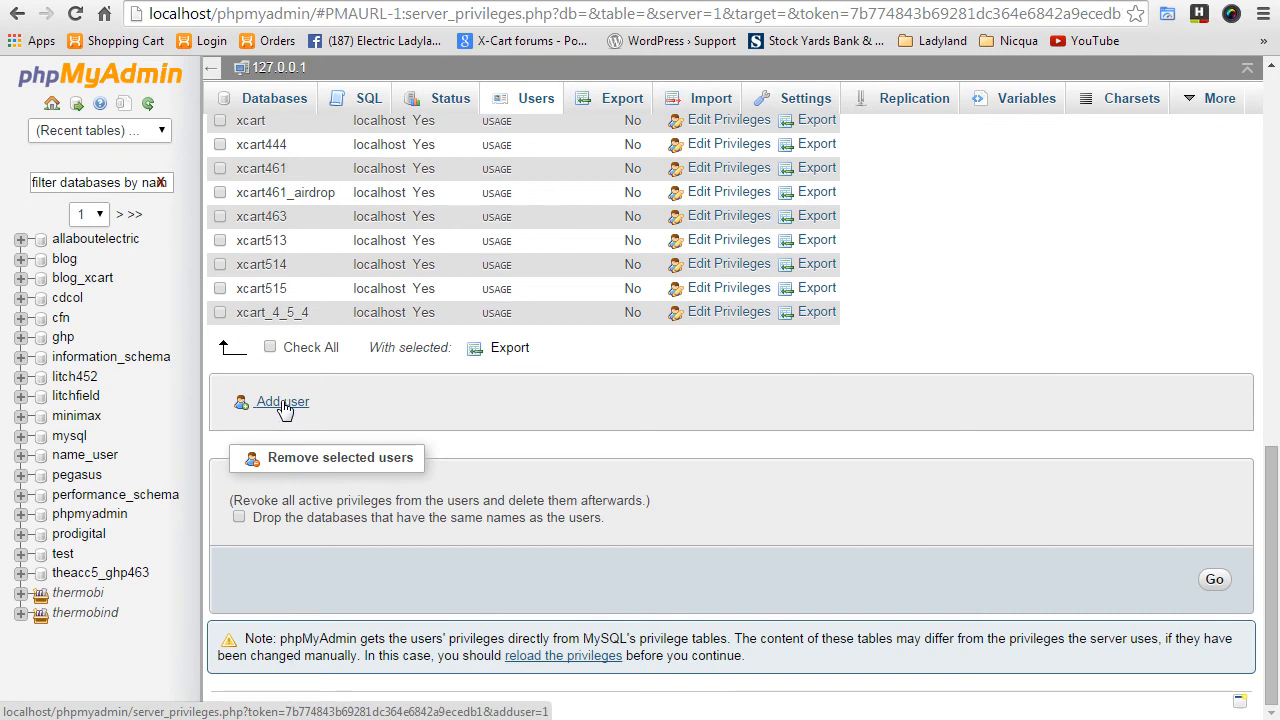
pyautogui.click(283, 402)
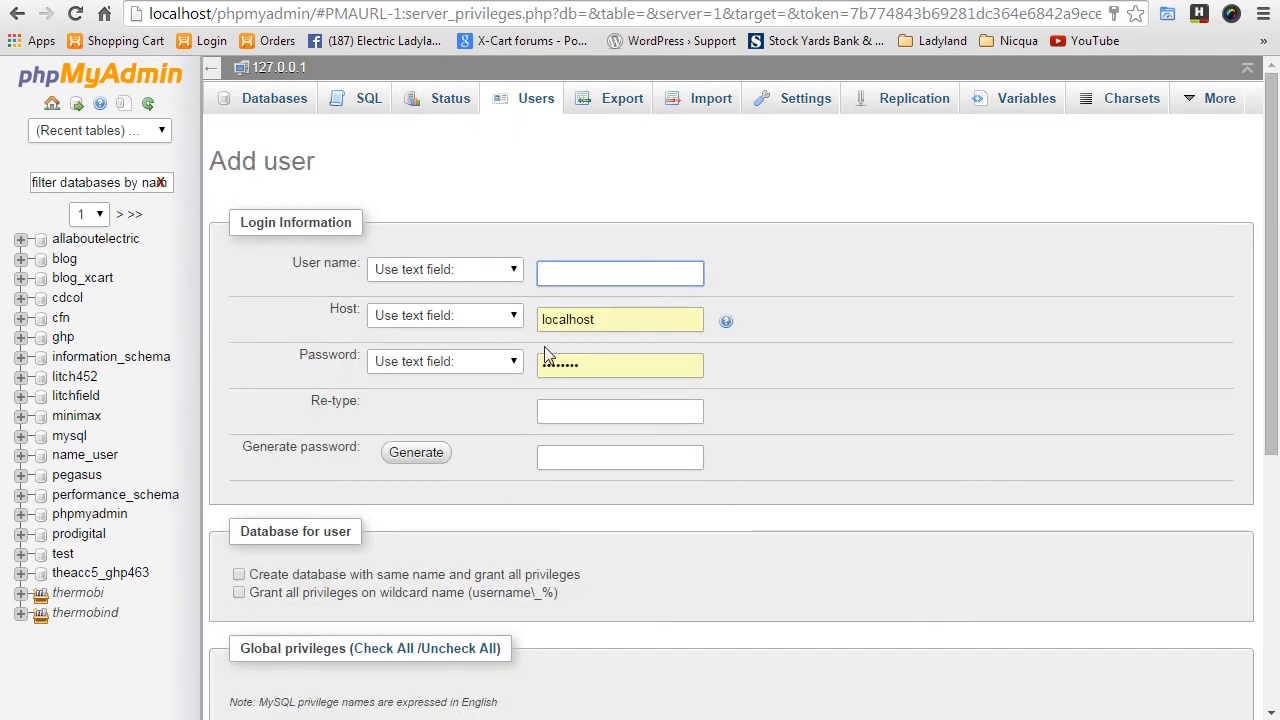
pyautogui.write('wo')
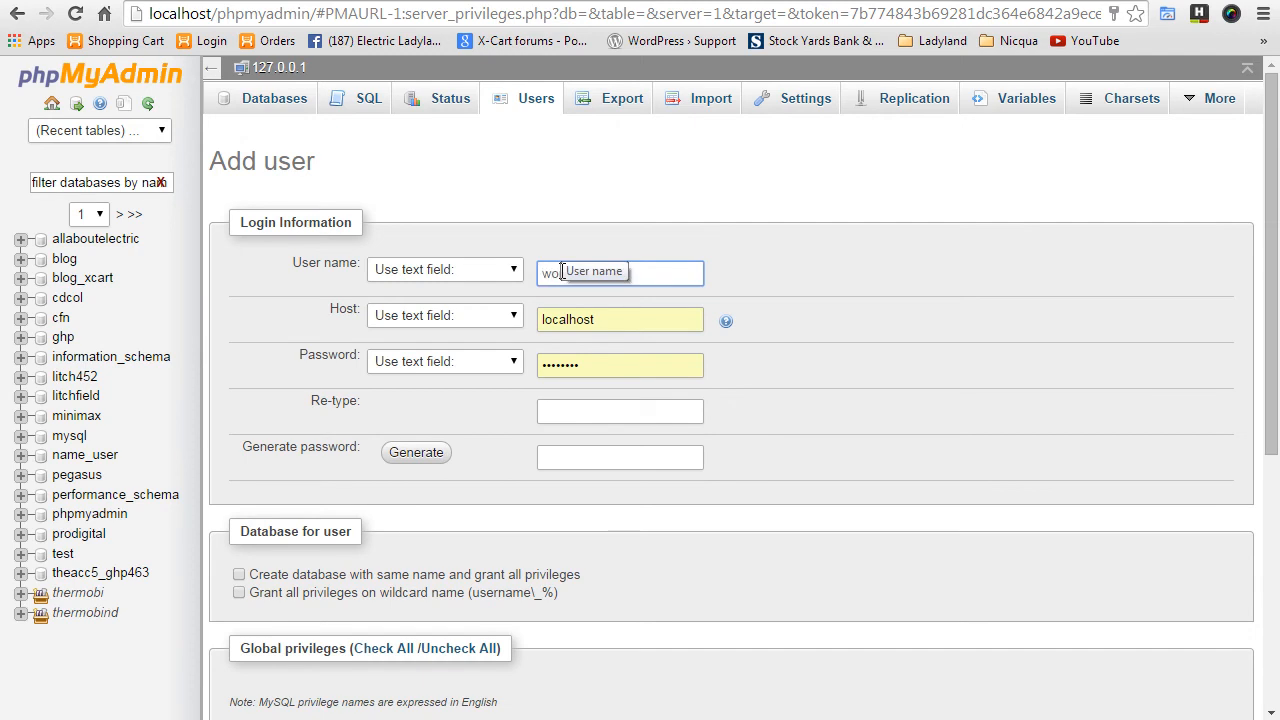
pyautogui.write('al')
pyautogui.moveTo(660, 278); pyautogui.dragTo(532, 274)
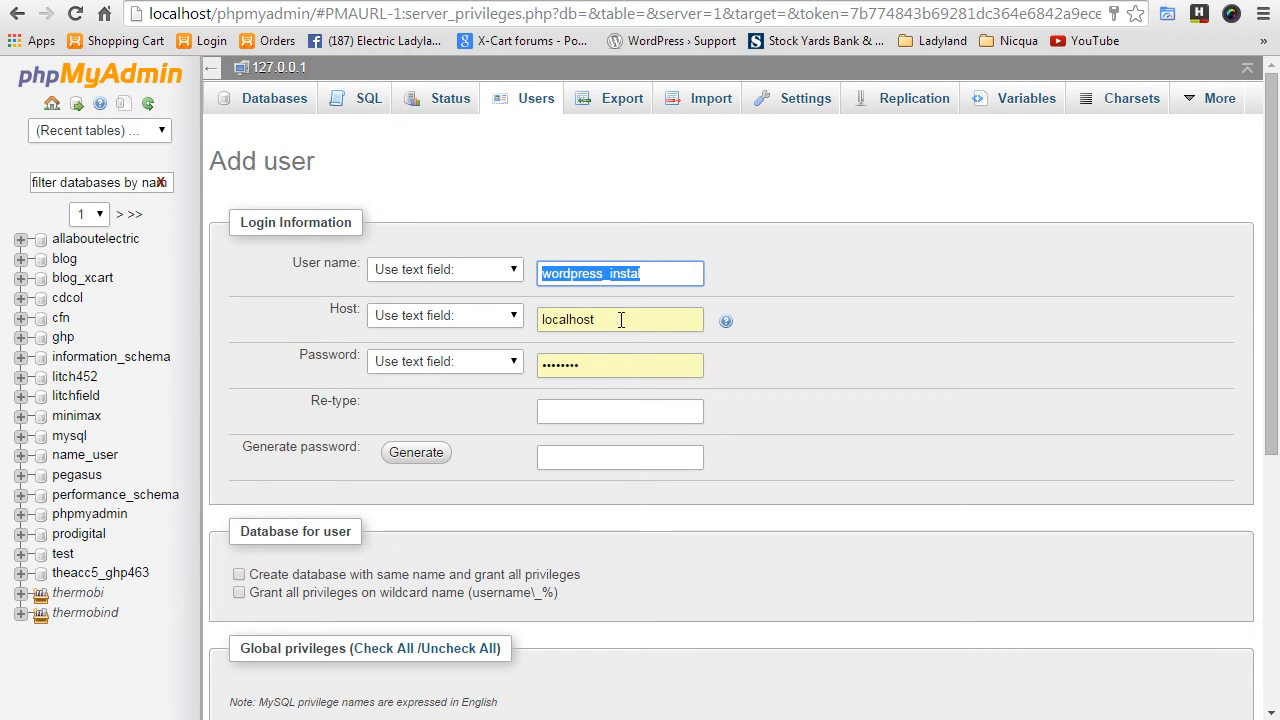
pyautogui.moveTo(608, 322); pyautogui.dragTo(478, 322)
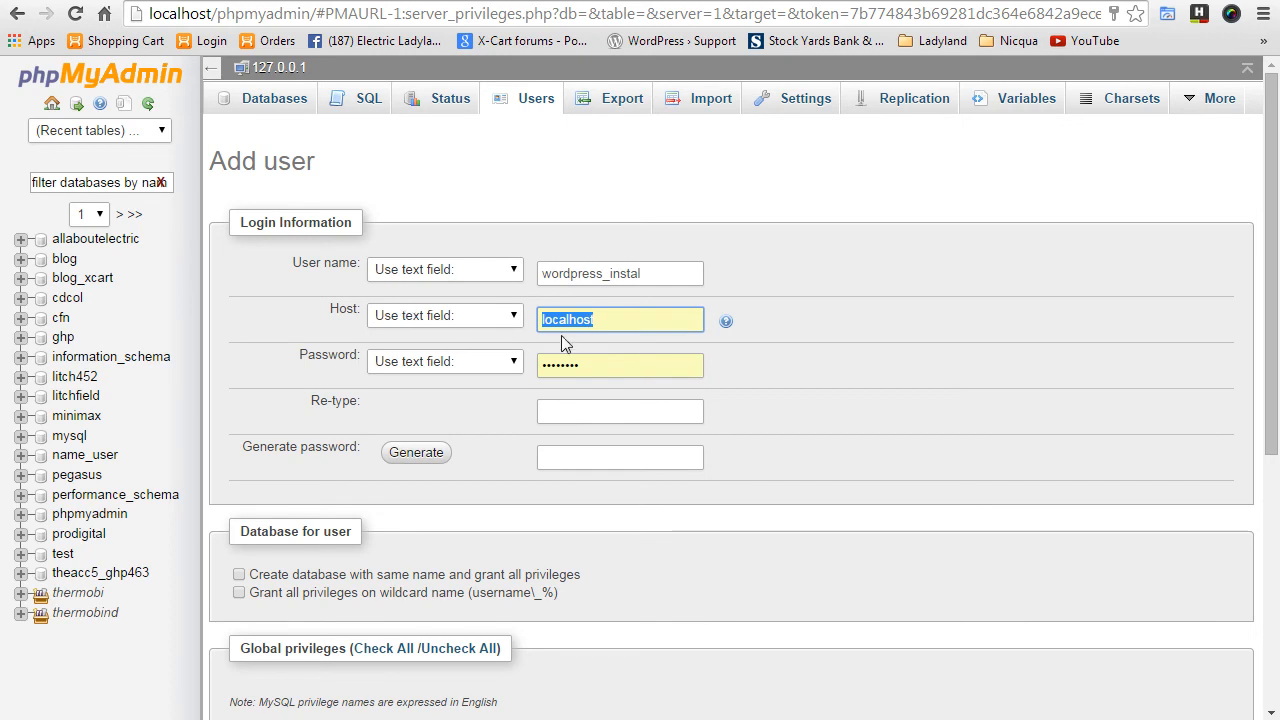
# - Set and confirm the user's password, add a same-name database with all privileges, and create it
pyautogui.click(600, 367)
pyautogui.hotkey('ctrl', 'a')
pyautogui.hotkey('ctrl', 'v')
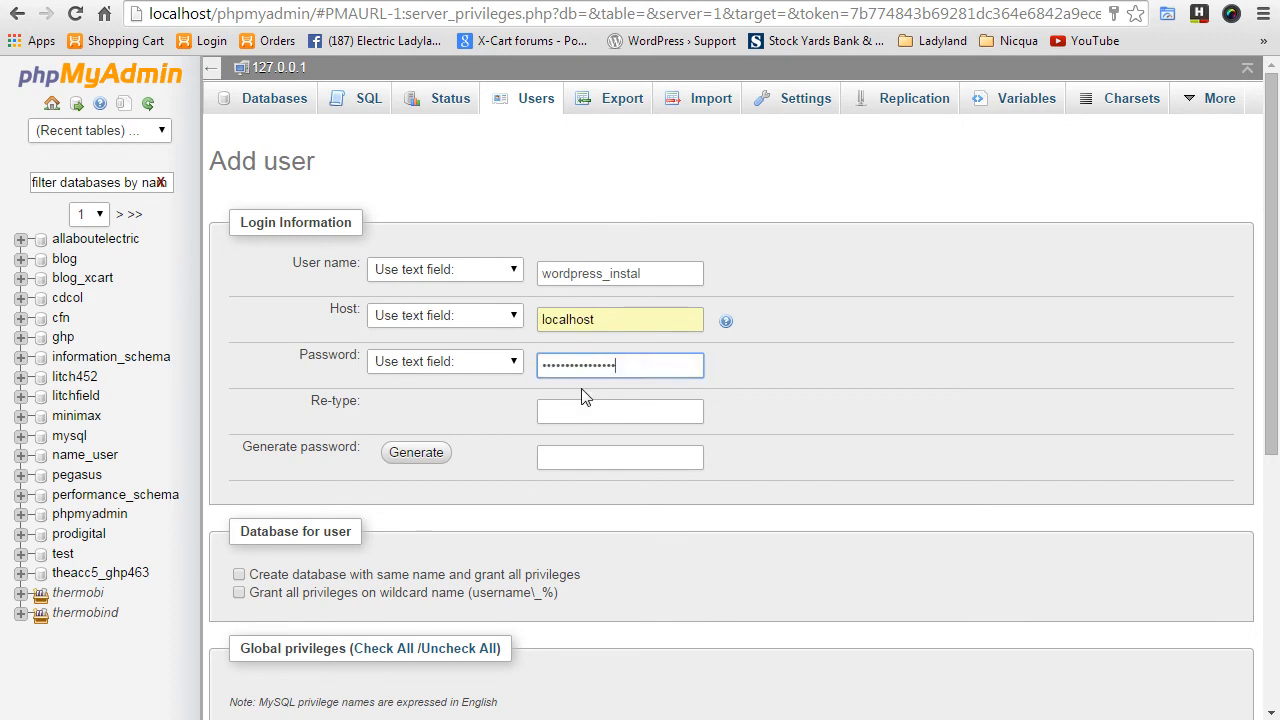
pyautogui.click(591, 400)
pyautogui.hotkey('ctrl', 'v')
pyautogui.scroll(-2, 589, 558)
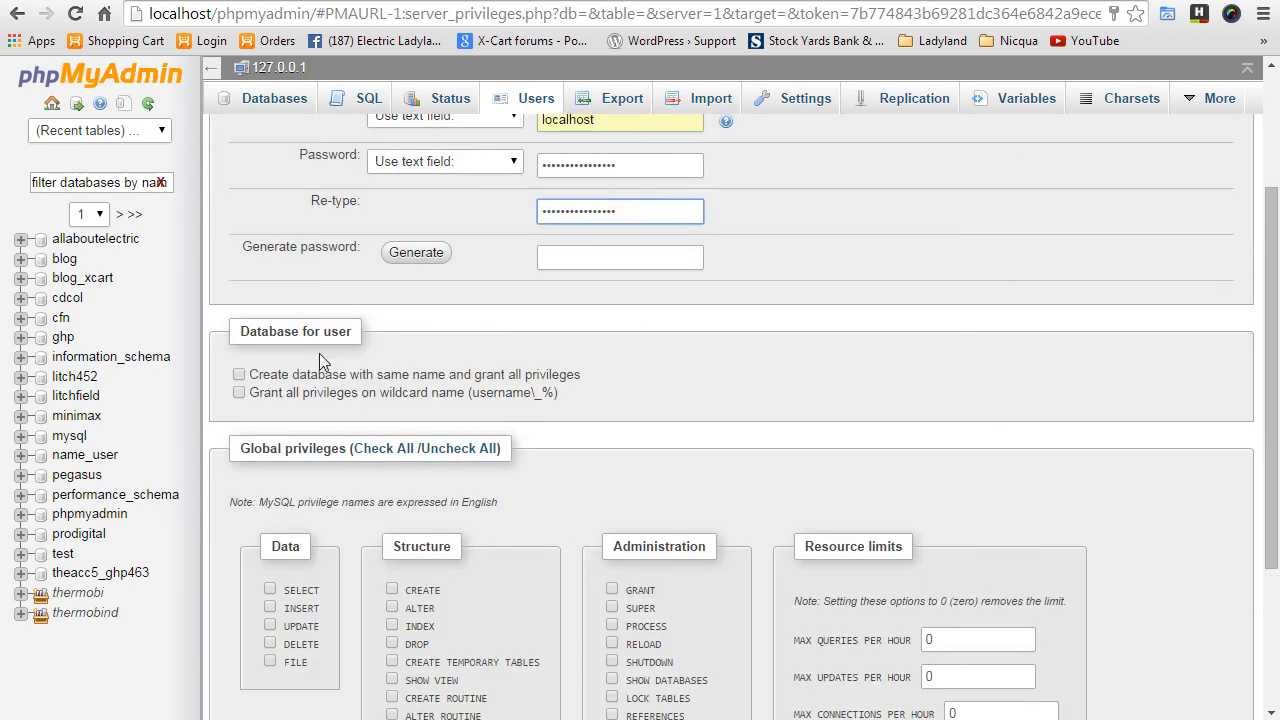
pyautogui.click(239, 374)
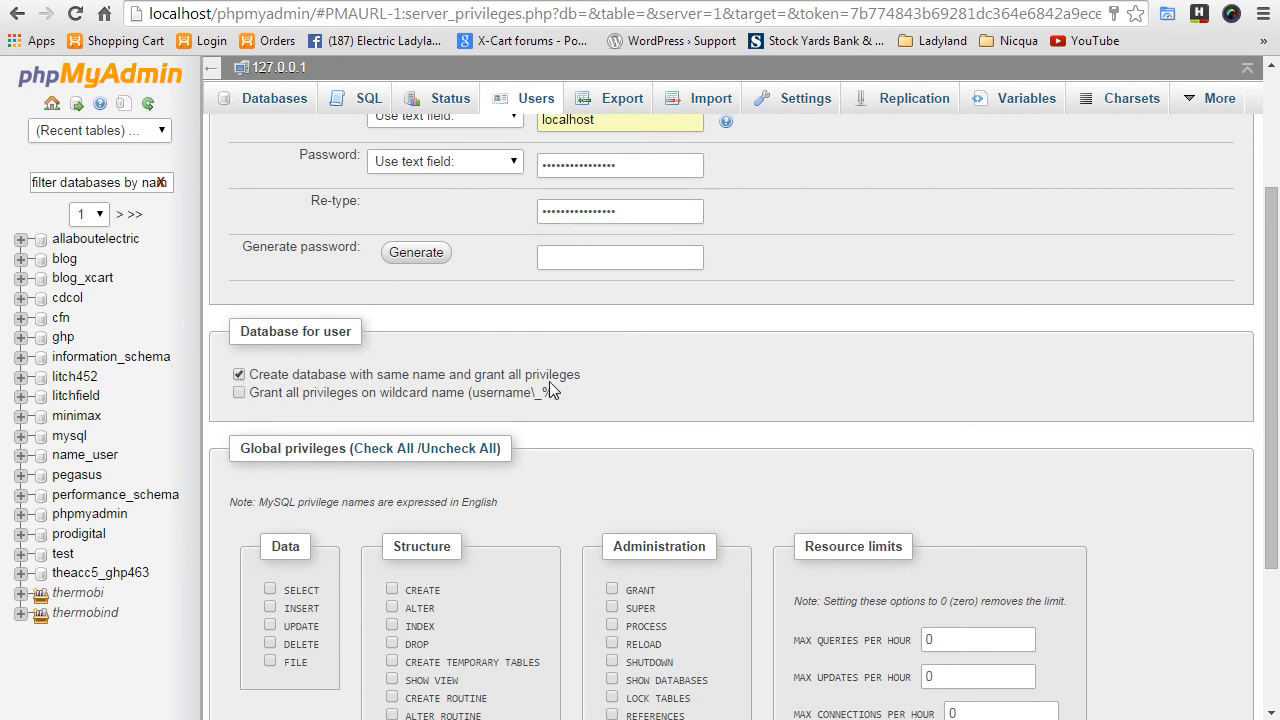
pyautogui.scroll(-3, 793, 495)
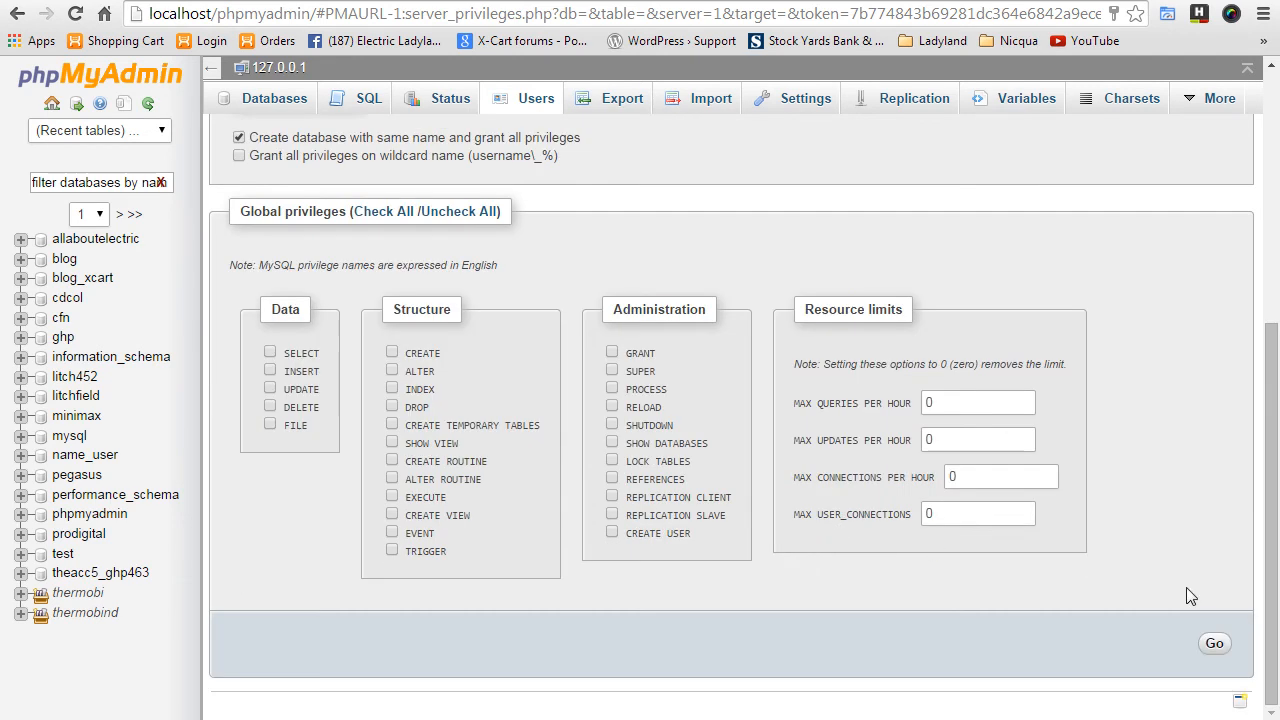
pyautogui.click(1215, 645)
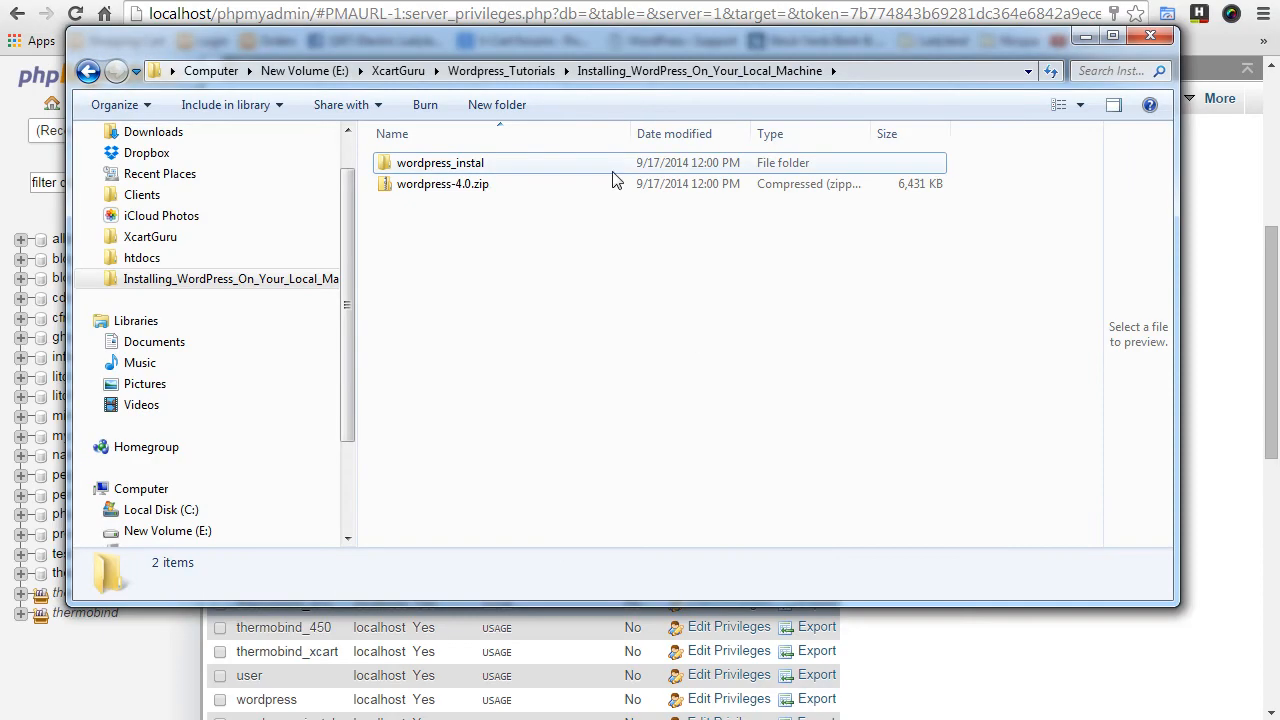
# - Move the wordpress_instal folder into C:\xampp\htdocs, then go back to Chrome's address bar
pyautogui.click(465, 170)
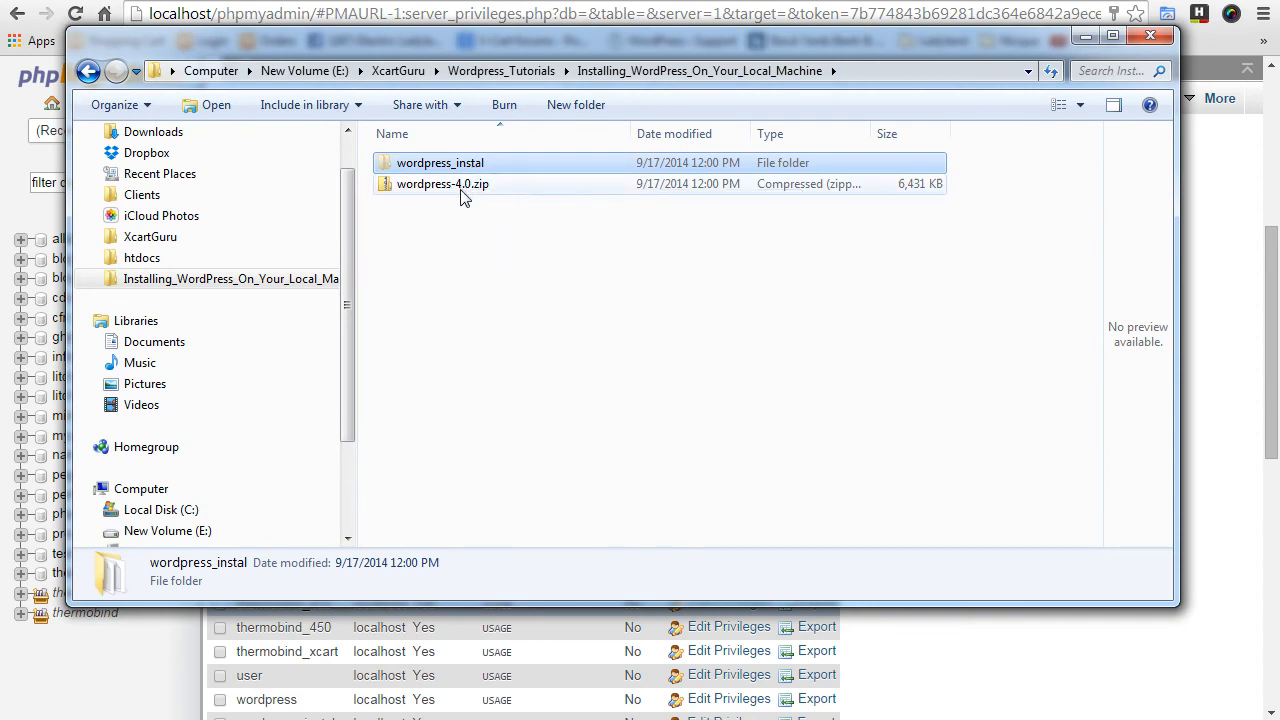
pyautogui.moveTo(344, 346); pyautogui.dragTo(348, 275)
pyautogui.click(140, 312)
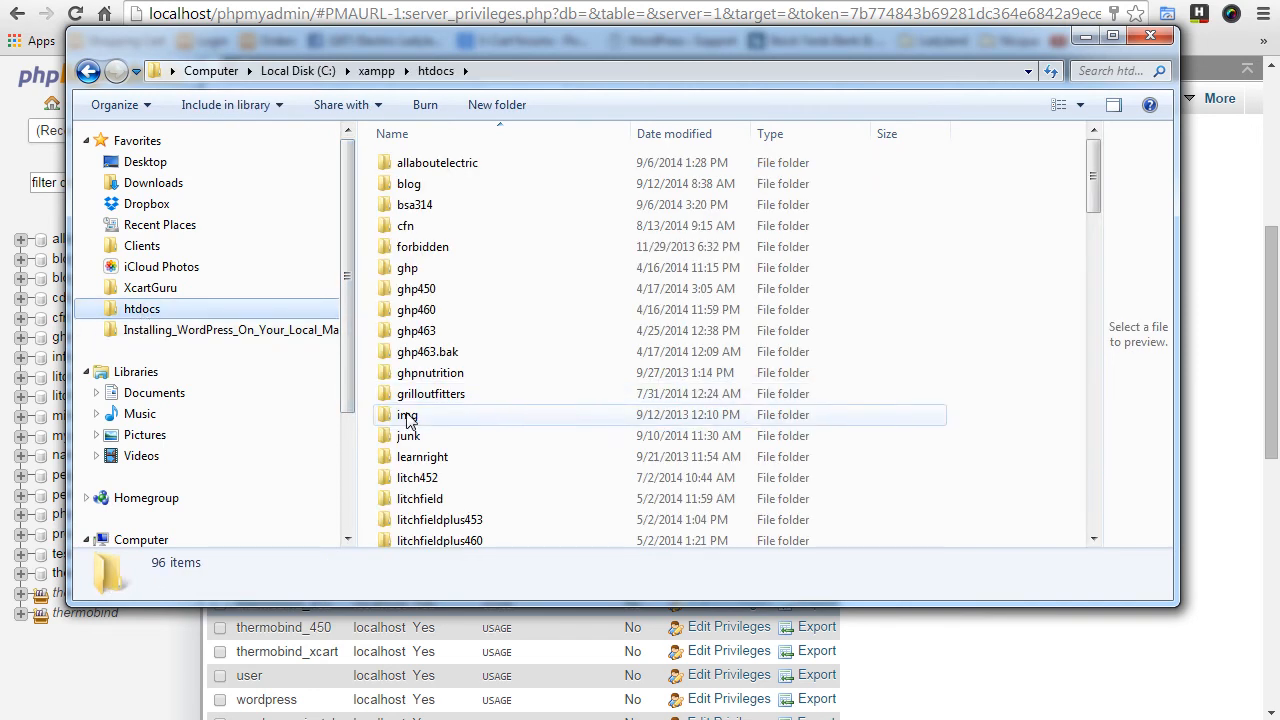
pyautogui.click(297, 71)
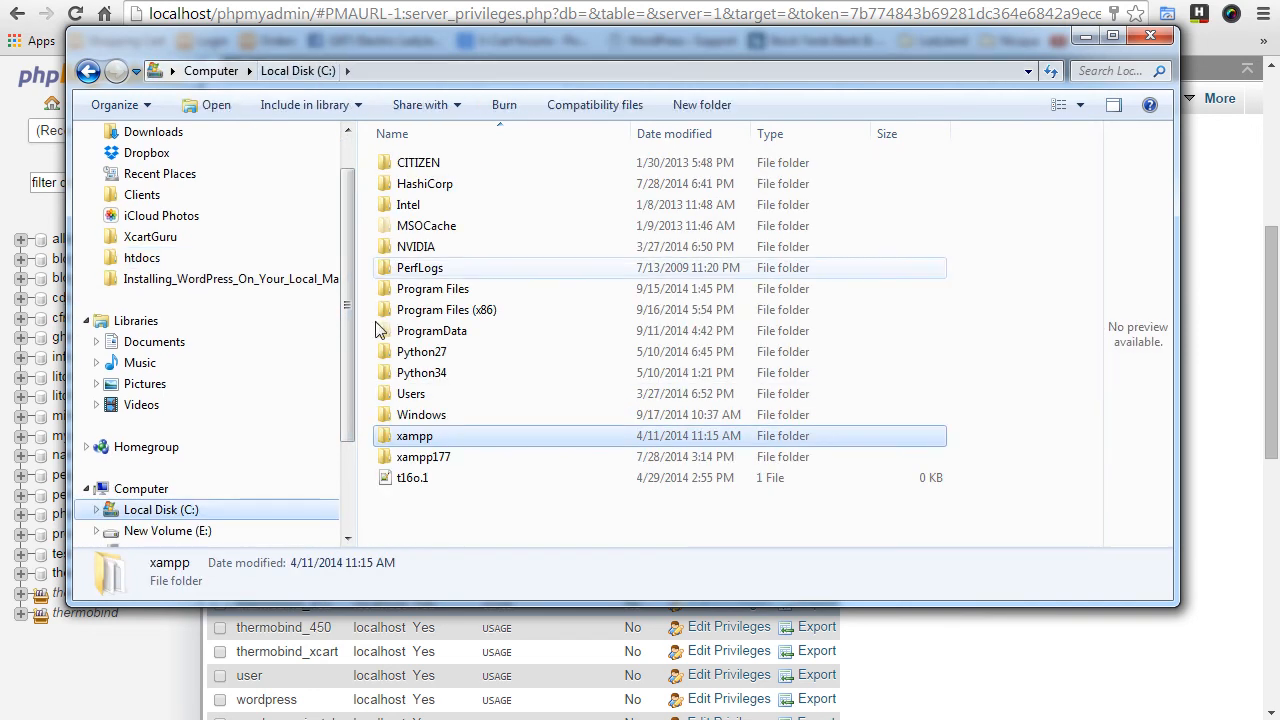
pyautogui.doubleClick(415, 446)
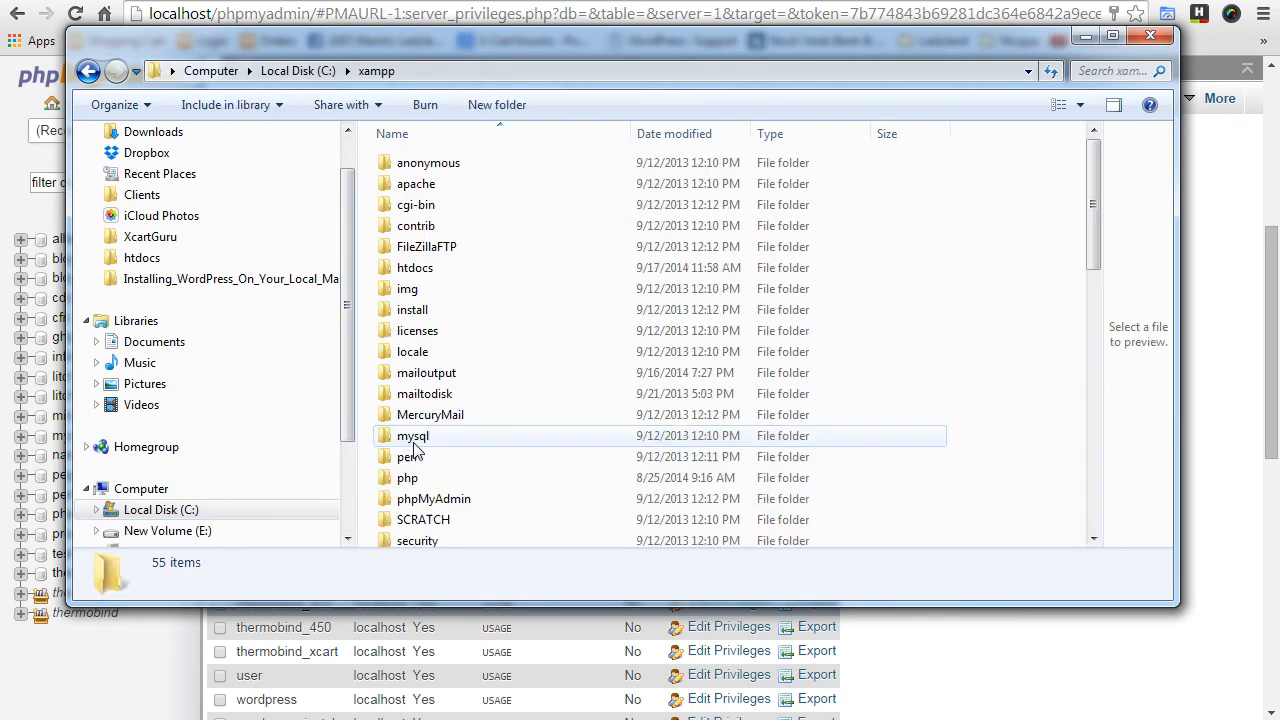
pyautogui.doubleClick(432, 268)
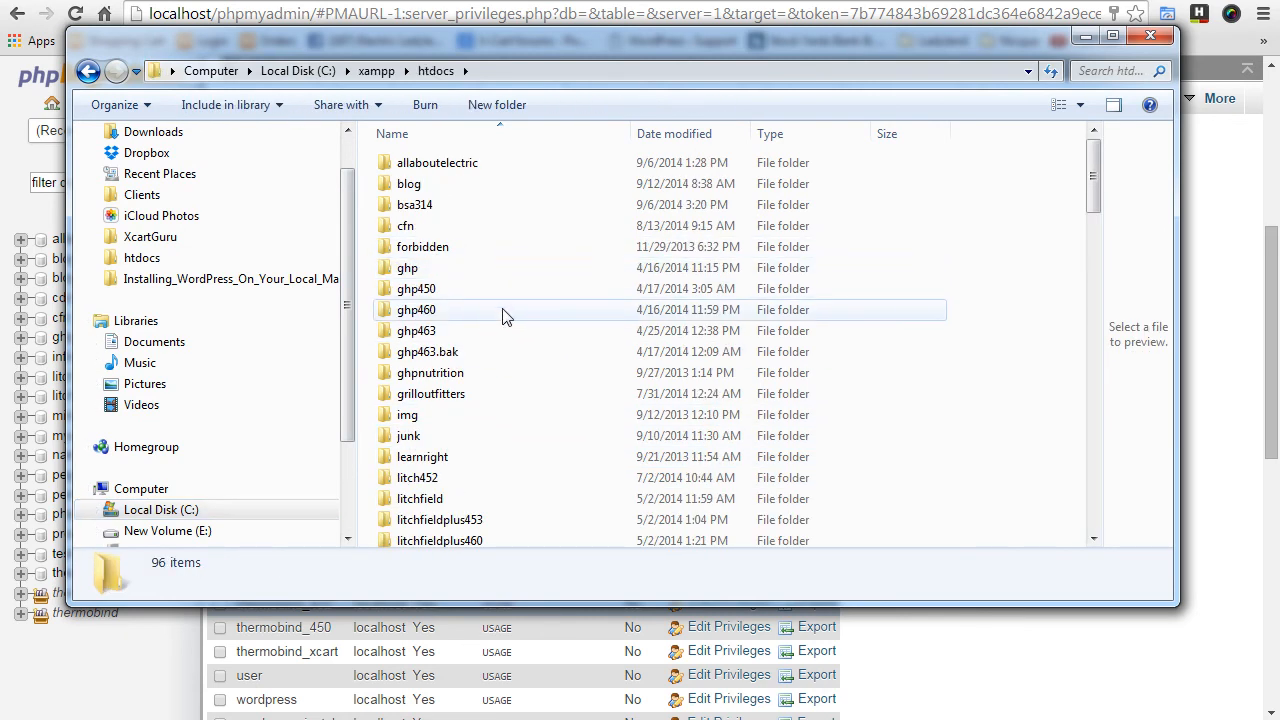
pyautogui.moveTo(505, 316)
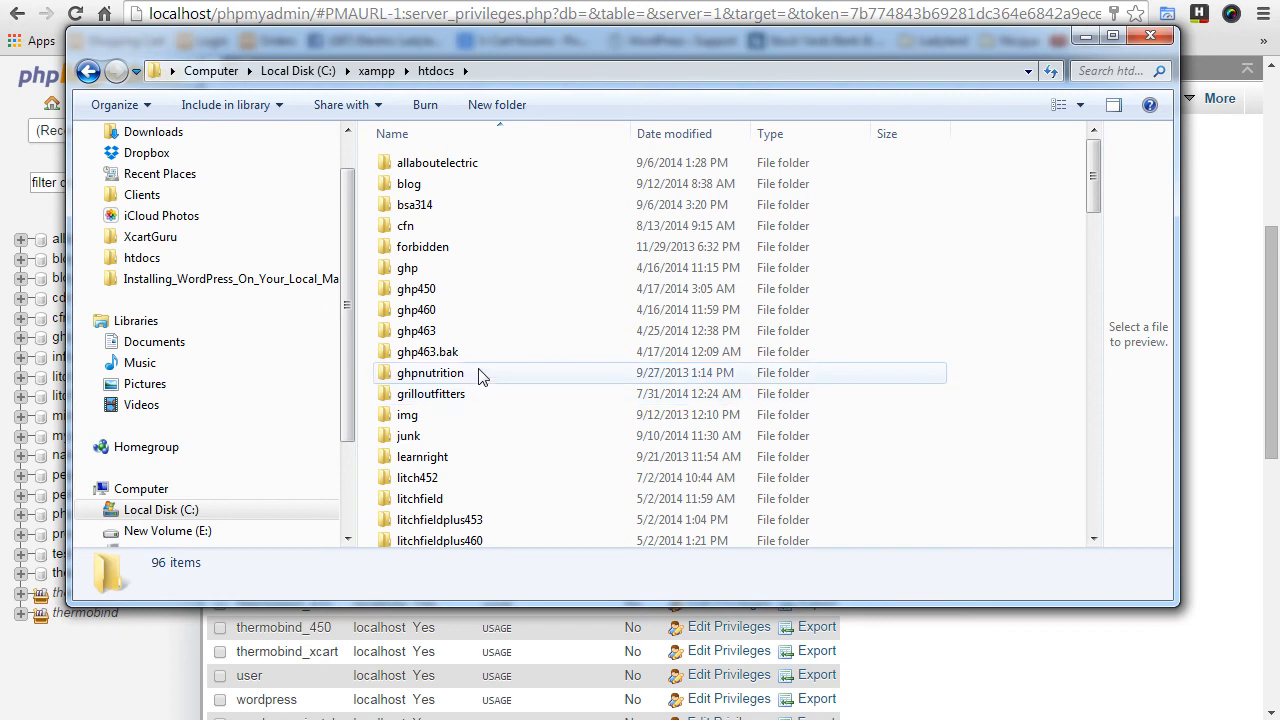
pyautogui.hotkey('ctrl', 'v')
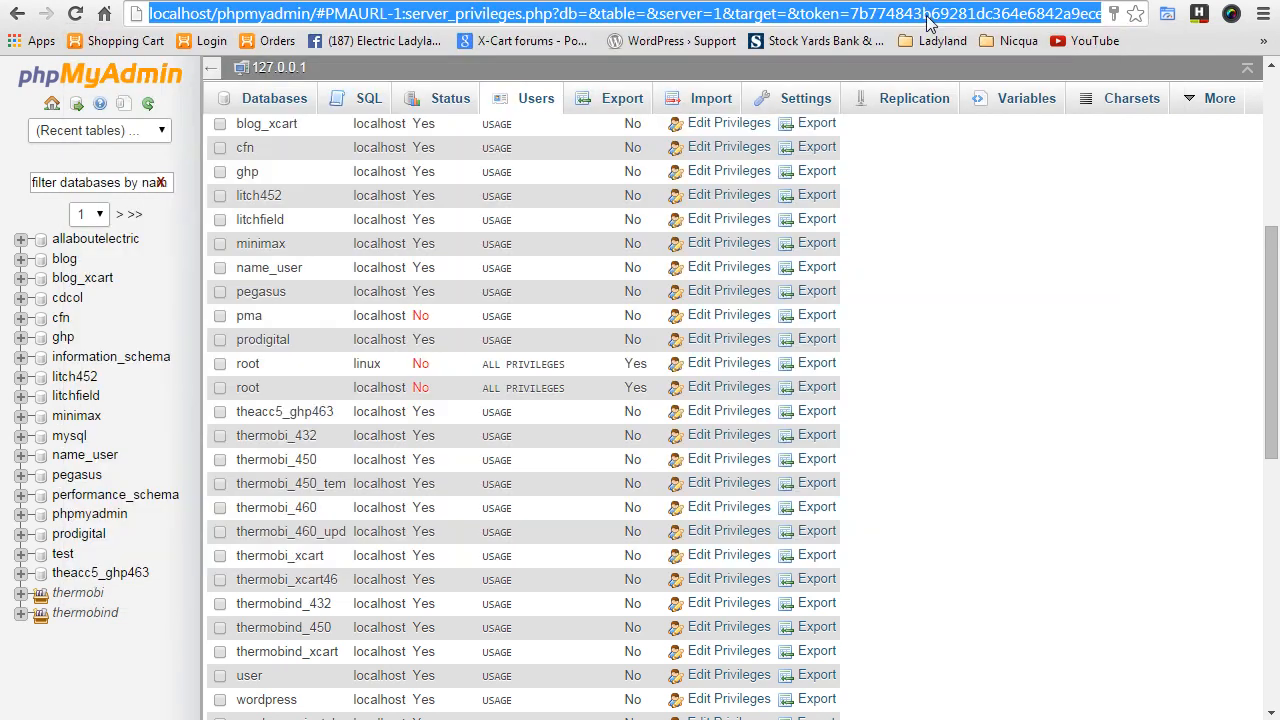
pyautogui.click(930, 20)
pyautogui.press('End')
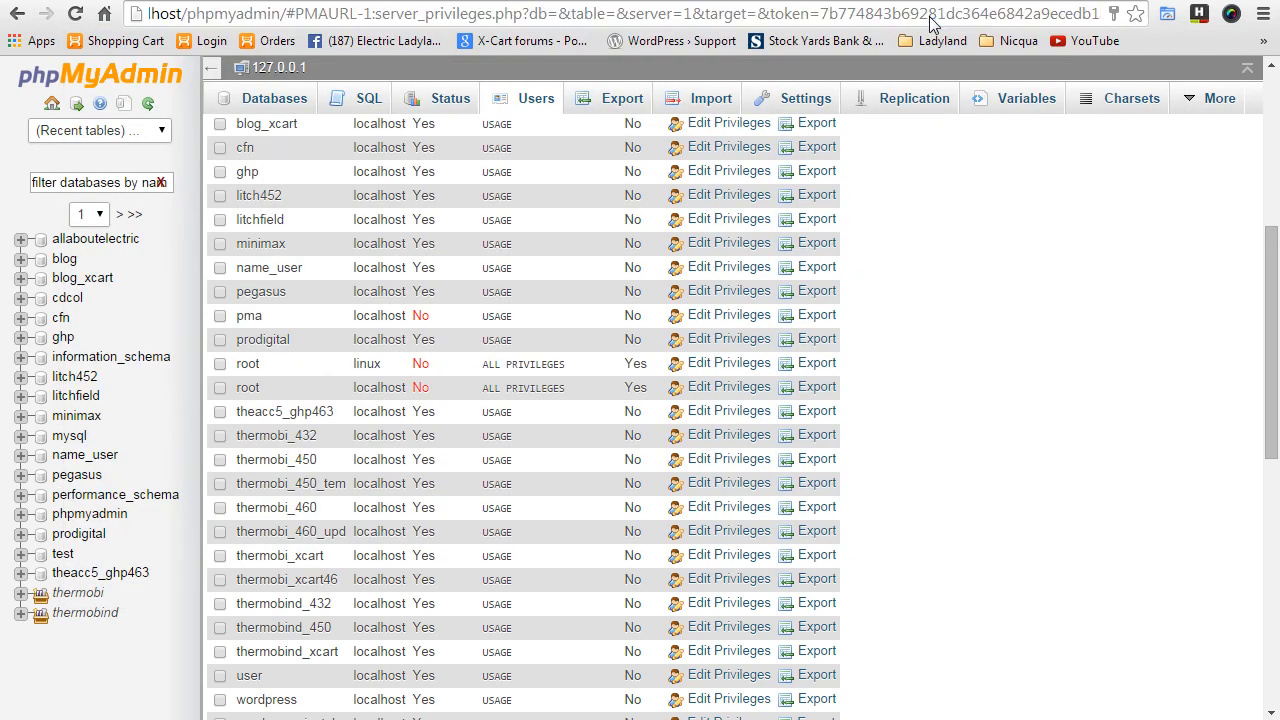
# - Change the address to localhost/wordpress_instal and load it
pyautogui.hotkey('shift', 'Home')
pyautogui.hotkey('shift', 'Right')
pyautogui.hotkey('shift', 'Right')
pyautogui.hotkey('shift', 'Right')
pyautogui.hotkey('shift', 'Right')
pyautogui.hotkey('shift', 'Right')
pyautogui.hotkey('shift', 'Right')
pyautogui.hotkey('shift', 'Right')
pyautogui.hotkey('shift', 'Right')
pyautogui.hotkey('shift', 'Right')
pyautogui.hotkey('shift', 'Right')
pyautogui.hotkey('shift', 'Right')
pyautogui.hotkey('shift', 'Right')
pyautogui.hotkey('shift', 'Right')
pyautogui.hotkey('shift', 'Right')
pyautogui.hotkey('shift', 'Right')
pyautogui.hotkey('shift', 'Right')
pyautogui.hotkey('shift', 'Right')
pyautogui.hotkey('shift', 'Right')
pyautogui.hotkey('shift', 'Right')
pyautogui.hotkey('shift', 'Right')
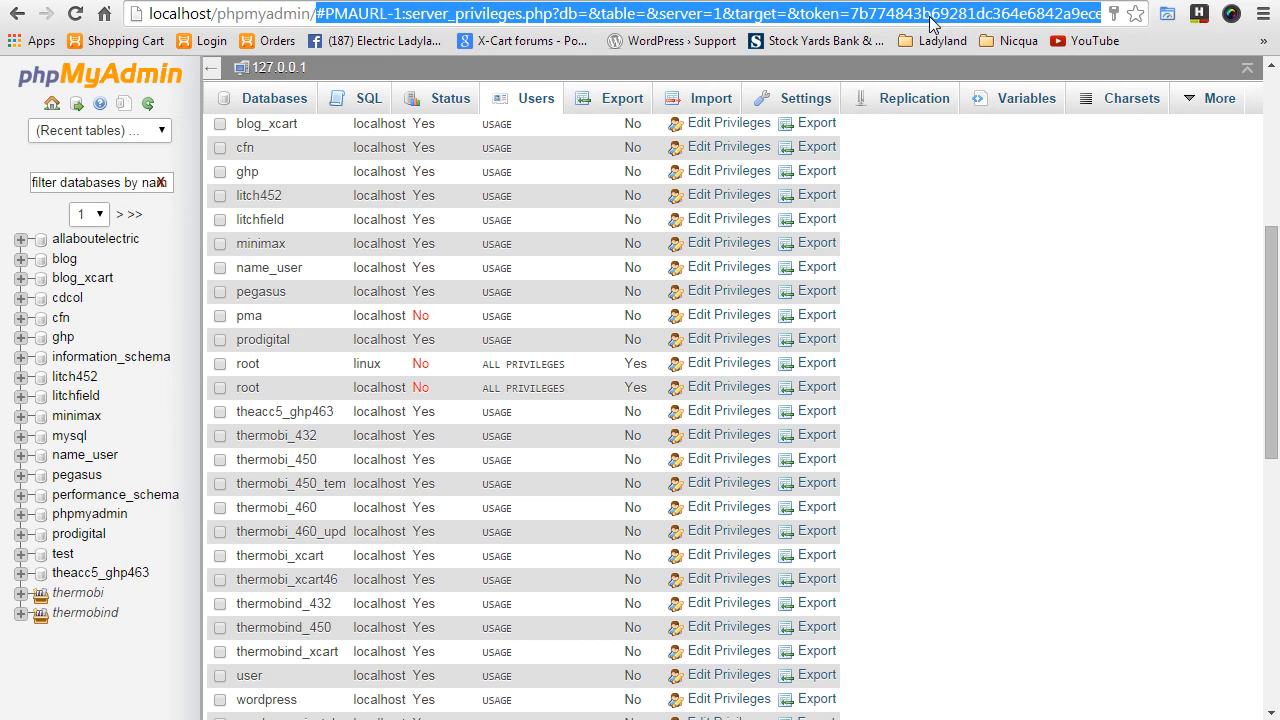
pyautogui.press('BackSpace')
pyautogui.hotkey('shift', 'Left')
pyautogui.hotkey('shift', 'Left')
pyautogui.hotkey('shift', 'Left')
pyautogui.hotkey('shift', 'Left')
pyautogui.hotkey('shift', 'Left')
pyautogui.hotkey('shift', 'Left')
pyautogui.hotkey('shift', 'Left')
pyautogui.hotkey('shift', 'Left')
pyautogui.hotkey('shift', 'Left')
pyautogui.hotkey('shift', 'Left')
pyautogui.hotkey('shift', 'Left')
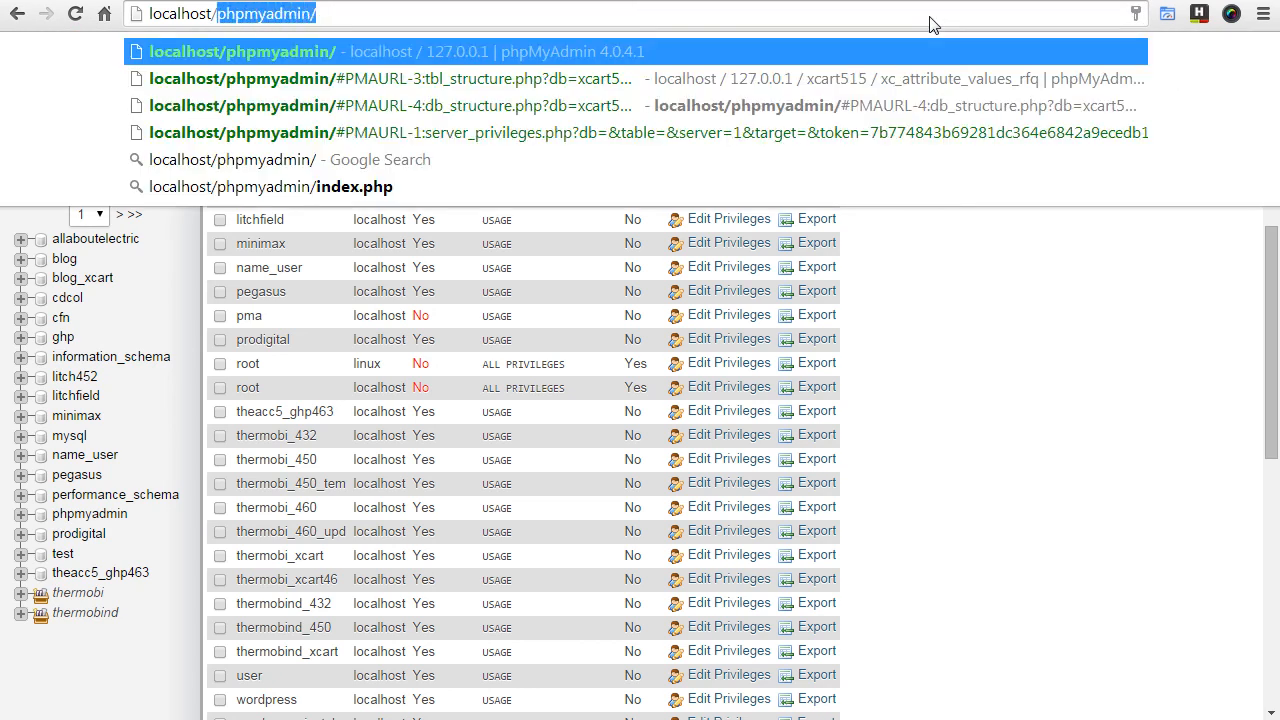
pyautogui.write('wordp')
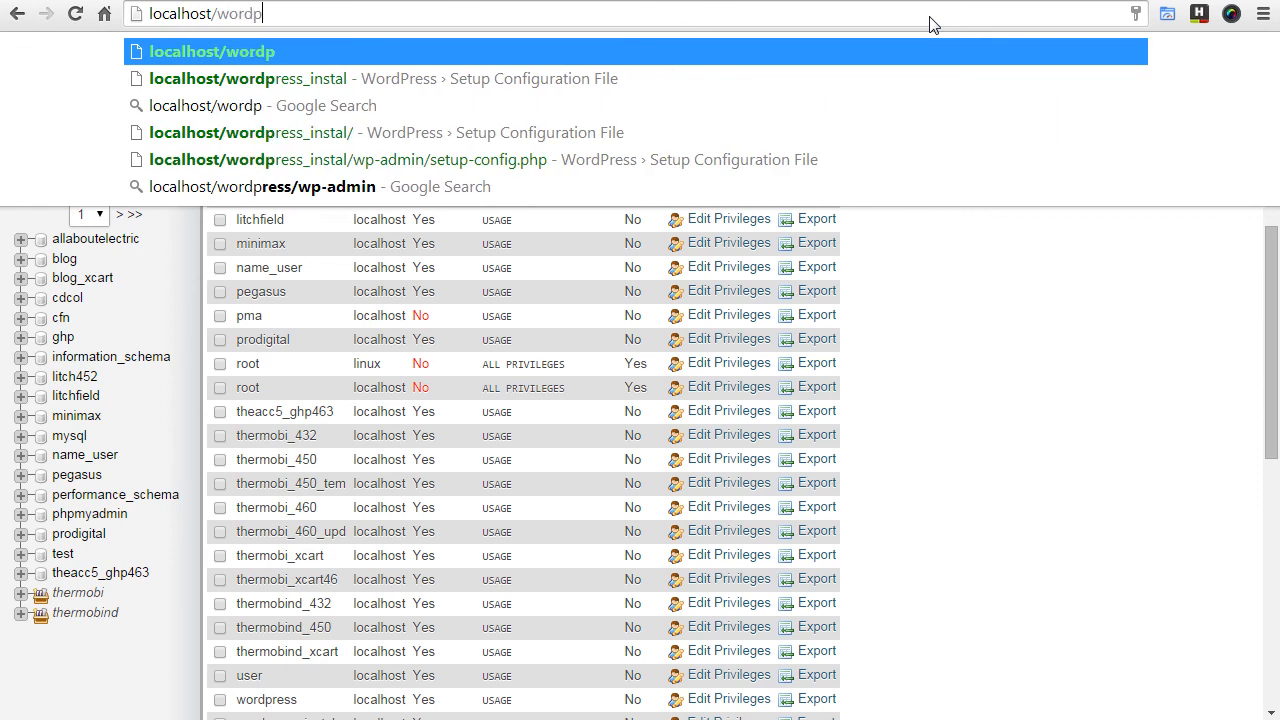
pyautogui.write('ress_in')
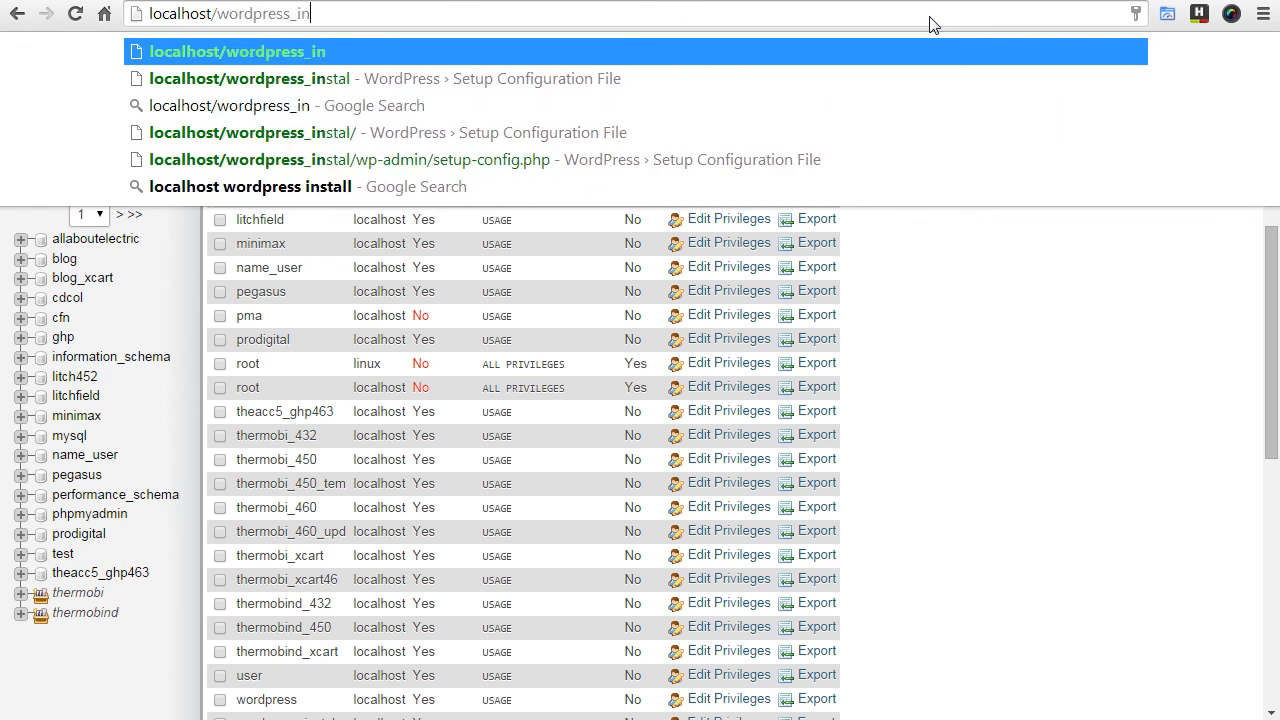
pyautogui.write('stal')
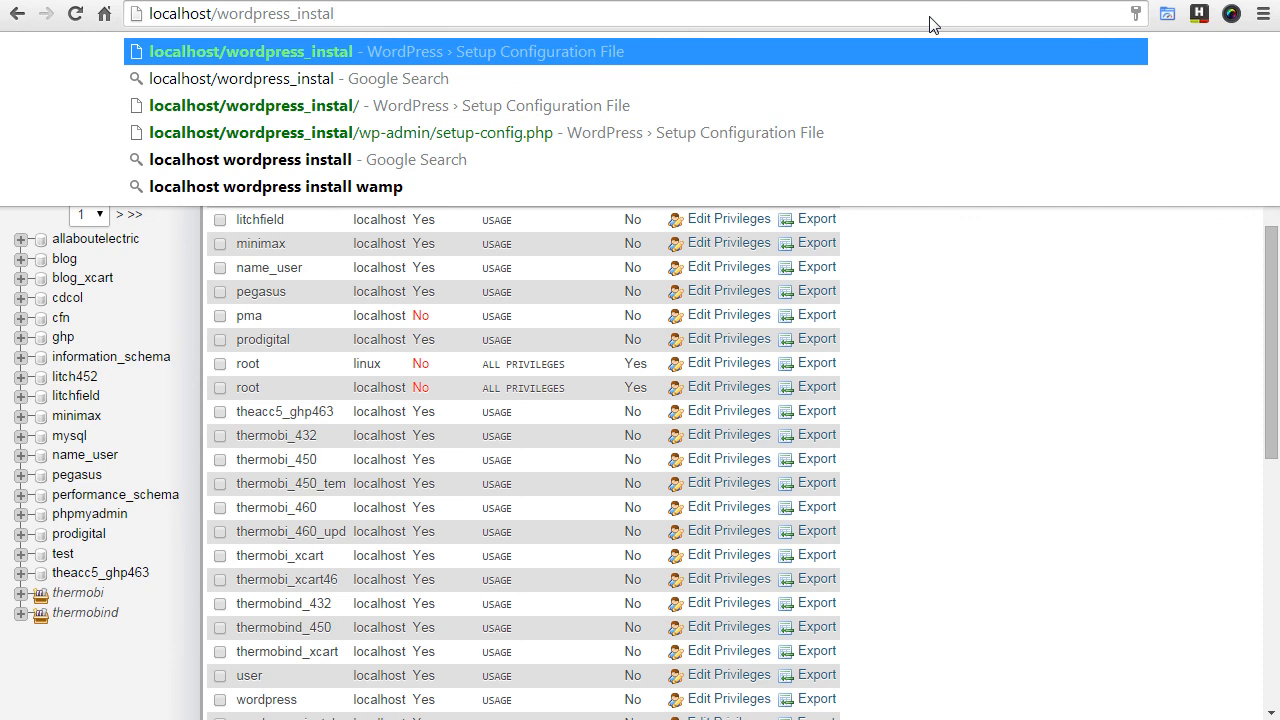
pyautogui.press('Return')
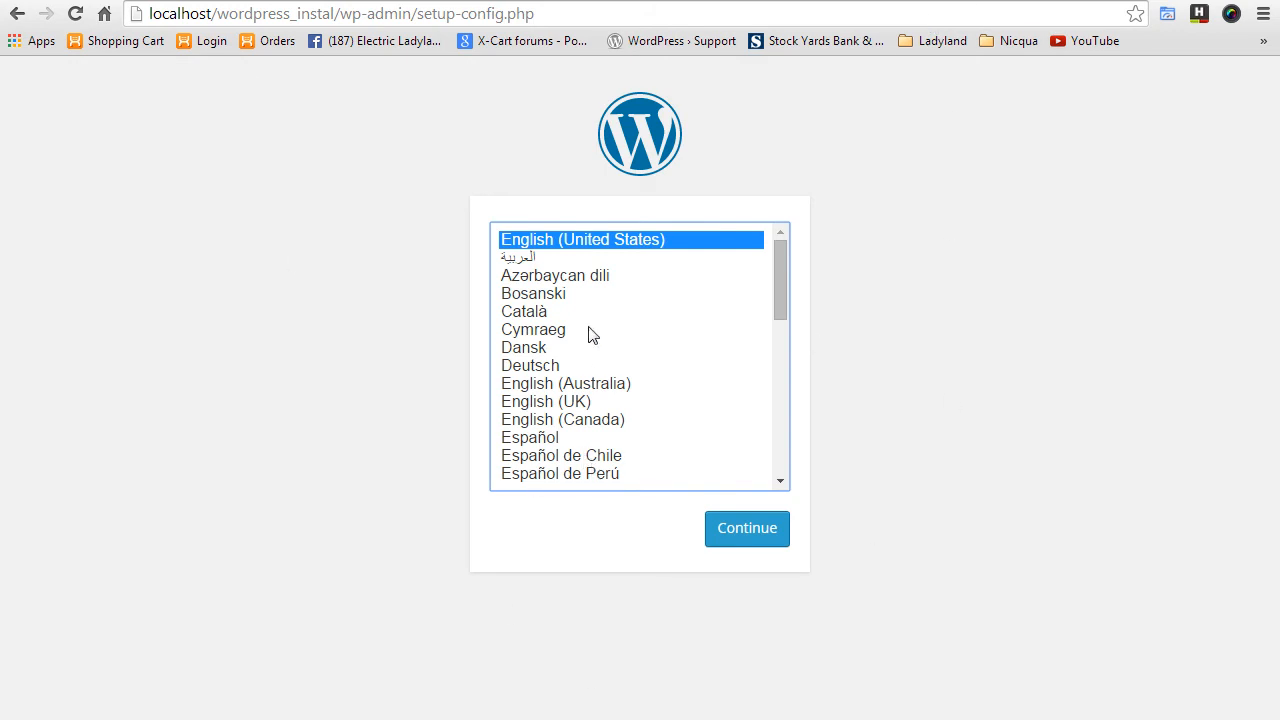
pyautogui.click(755, 540)
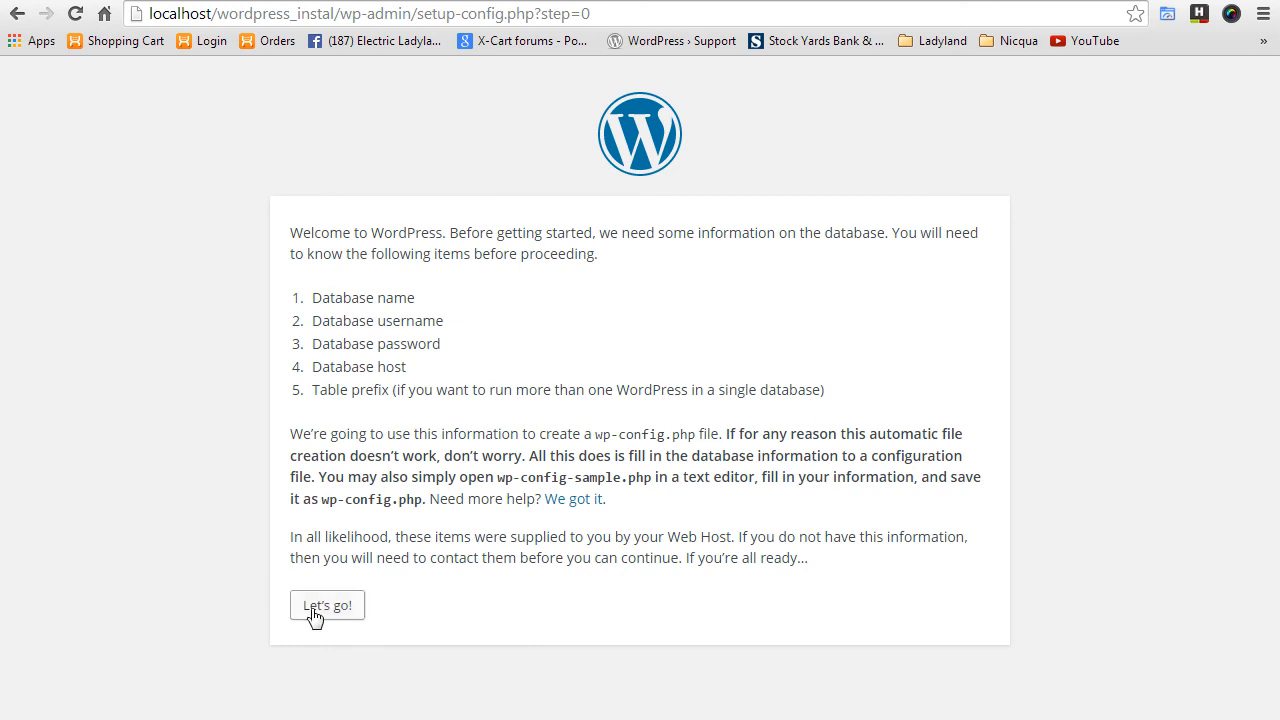
pyautogui.click(332, 607)
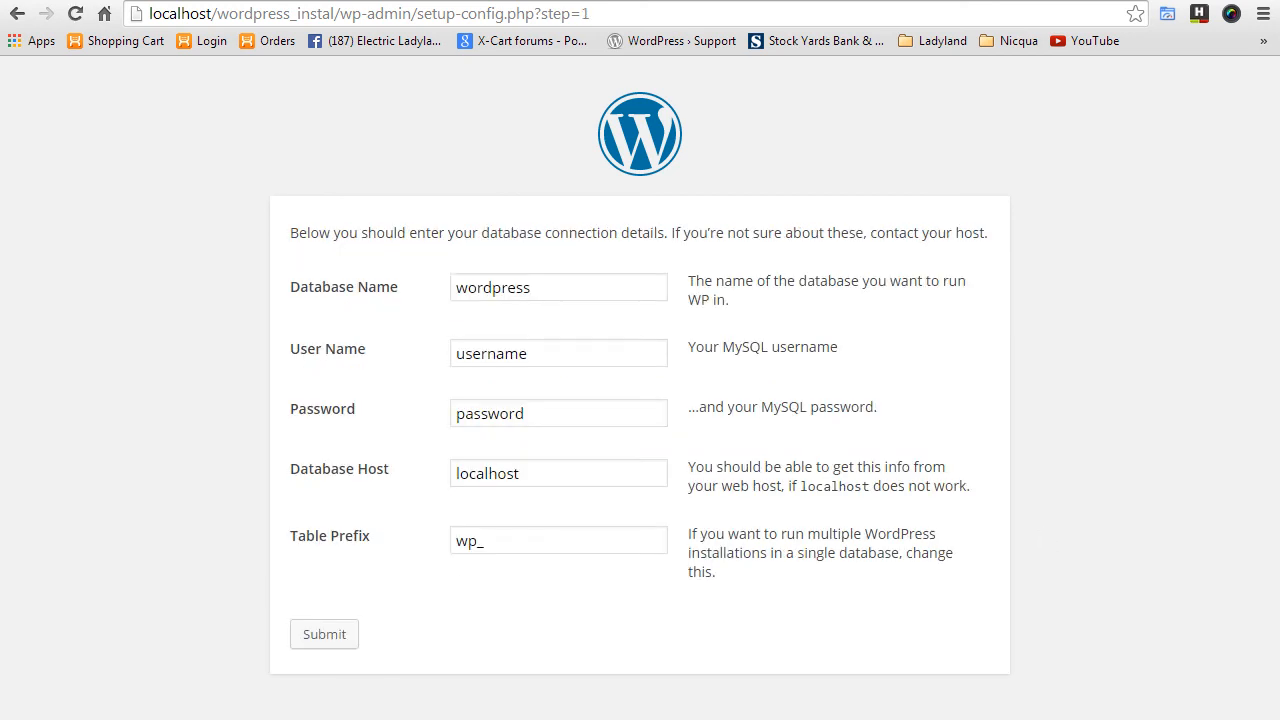
pyautogui.click(552, 287)
pyautogui.write('_install')
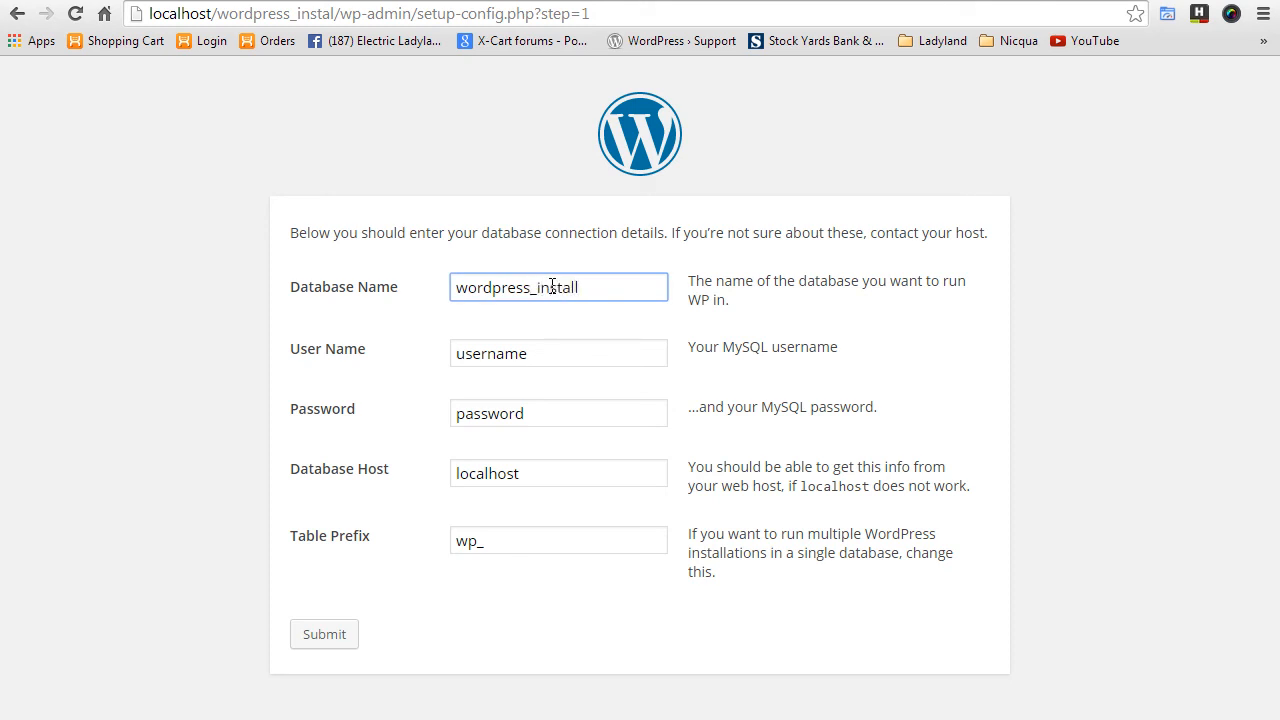
pyautogui.press('BackSpace')
pyautogui.hotkey('ctrl', 'a')
pyautogui.hotkey('ctrl', 'c')
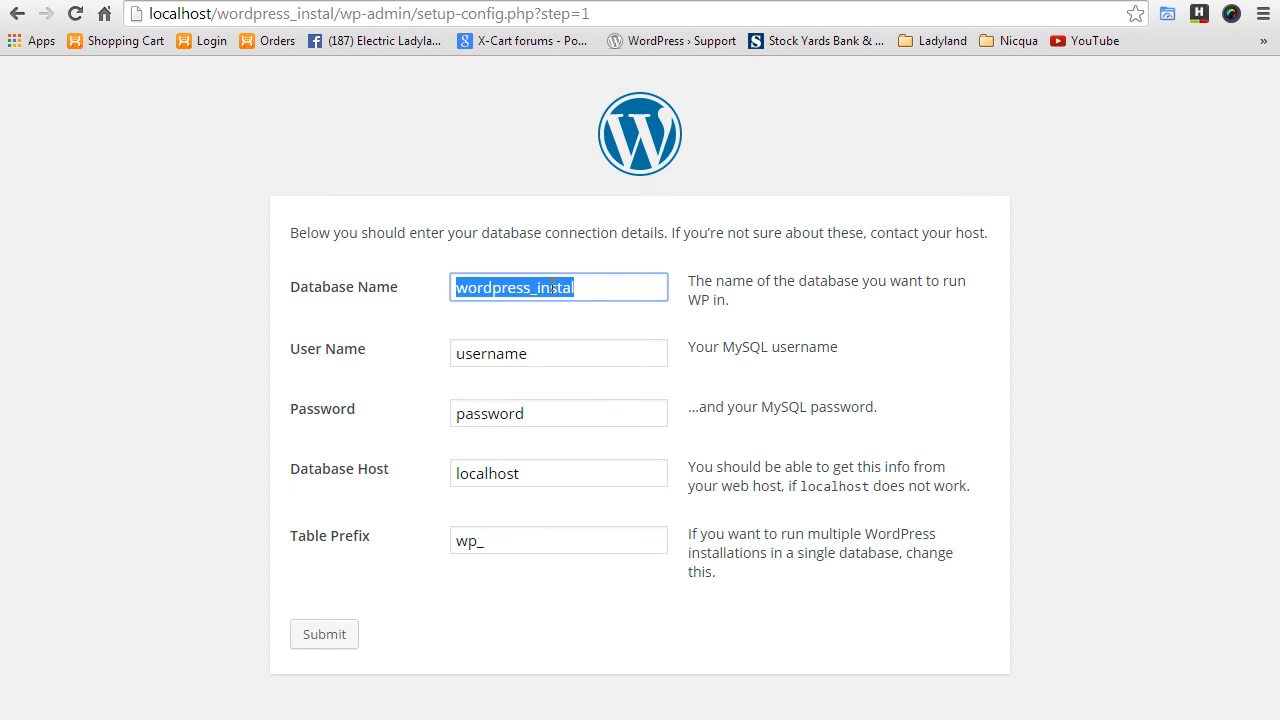
pyautogui.press('Tab')
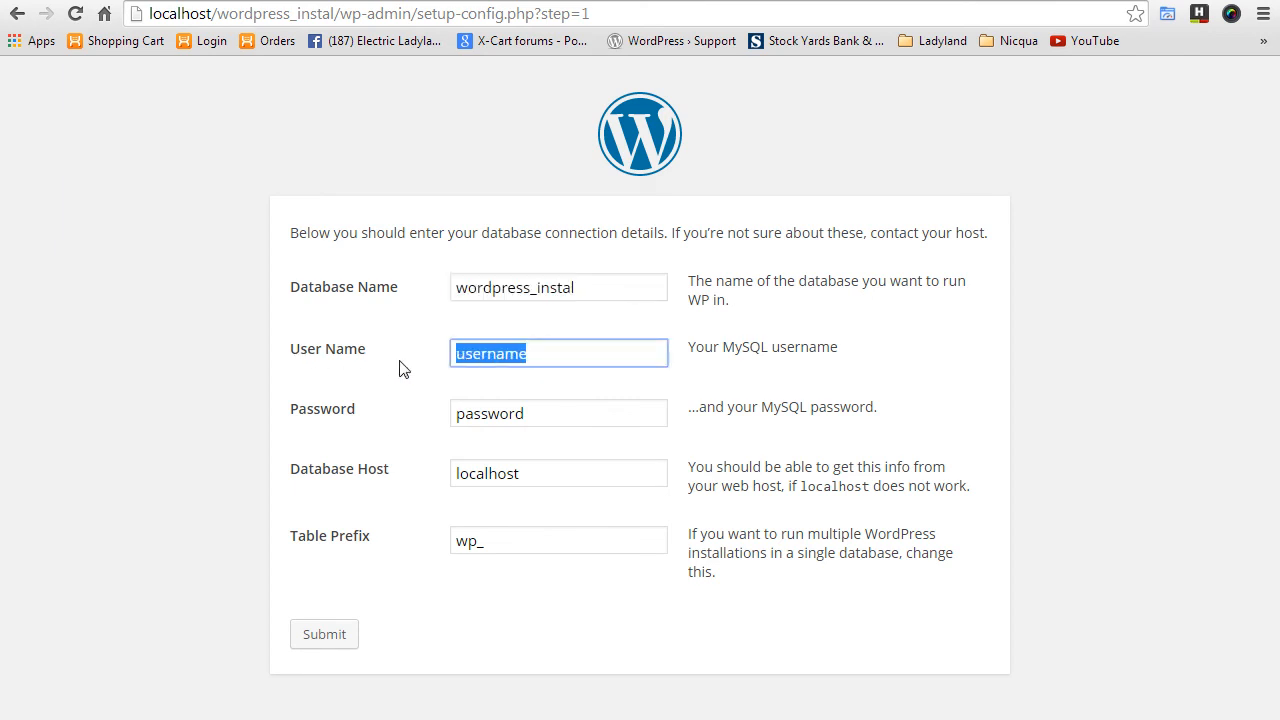
pyautogui.hotkey('ctrl', 'v')
pyautogui.press('Tab')
pyautogui.hotkey('ctrl', 'v')
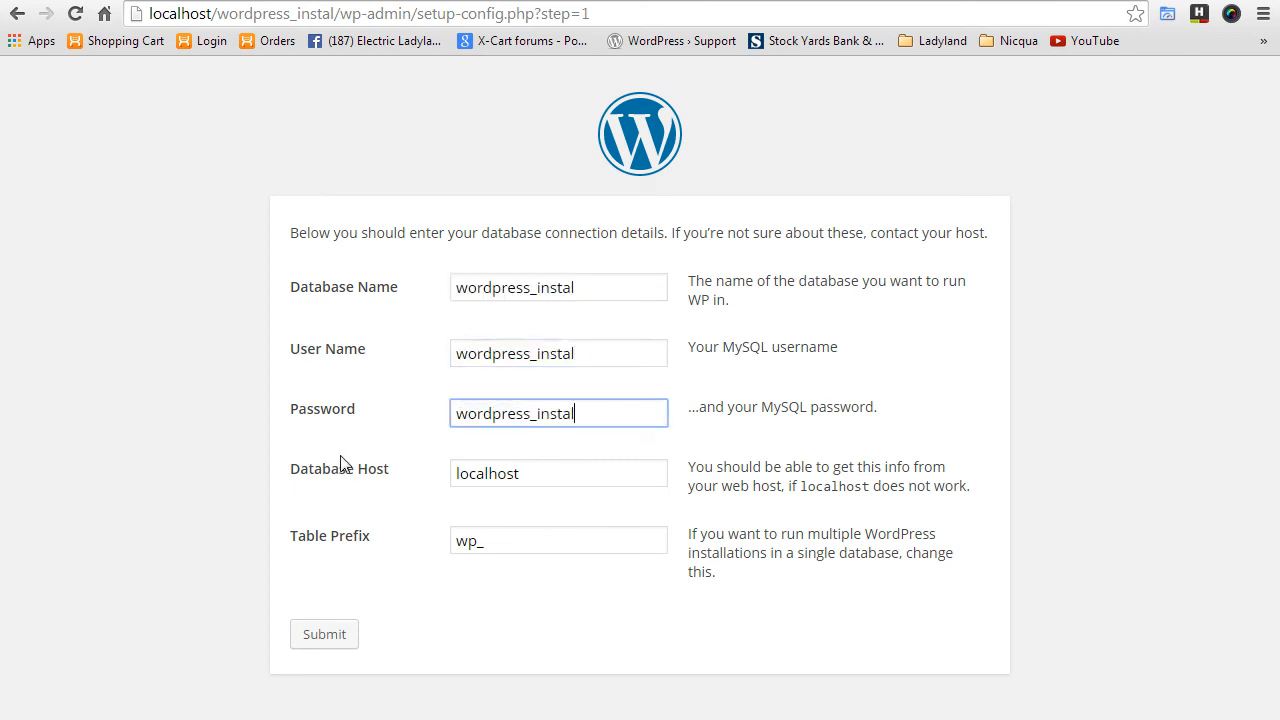
pyautogui.click(330, 636)
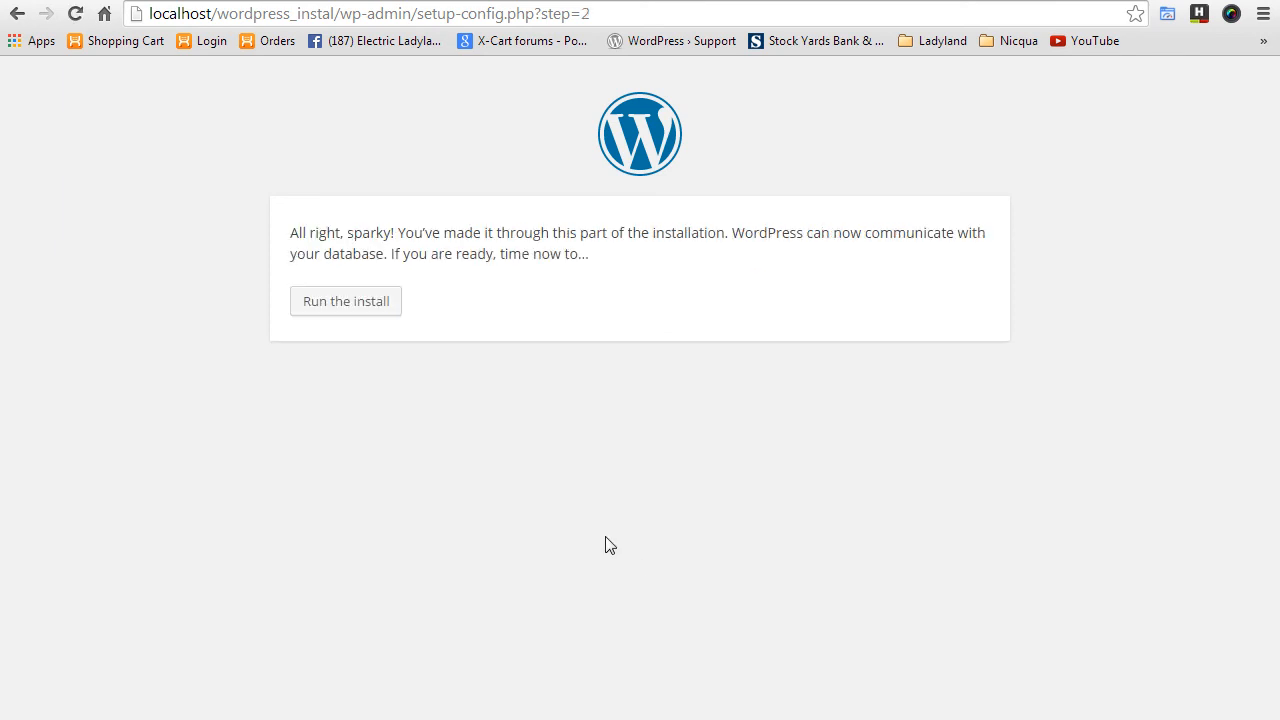
# - Run the install, title the site 'Local Wordpress' and confirm the admin password
pyautogui.click(357, 314)
pyautogui.scroll(-1, 726, 461)
pyautogui.scroll(-1, 726, 461)
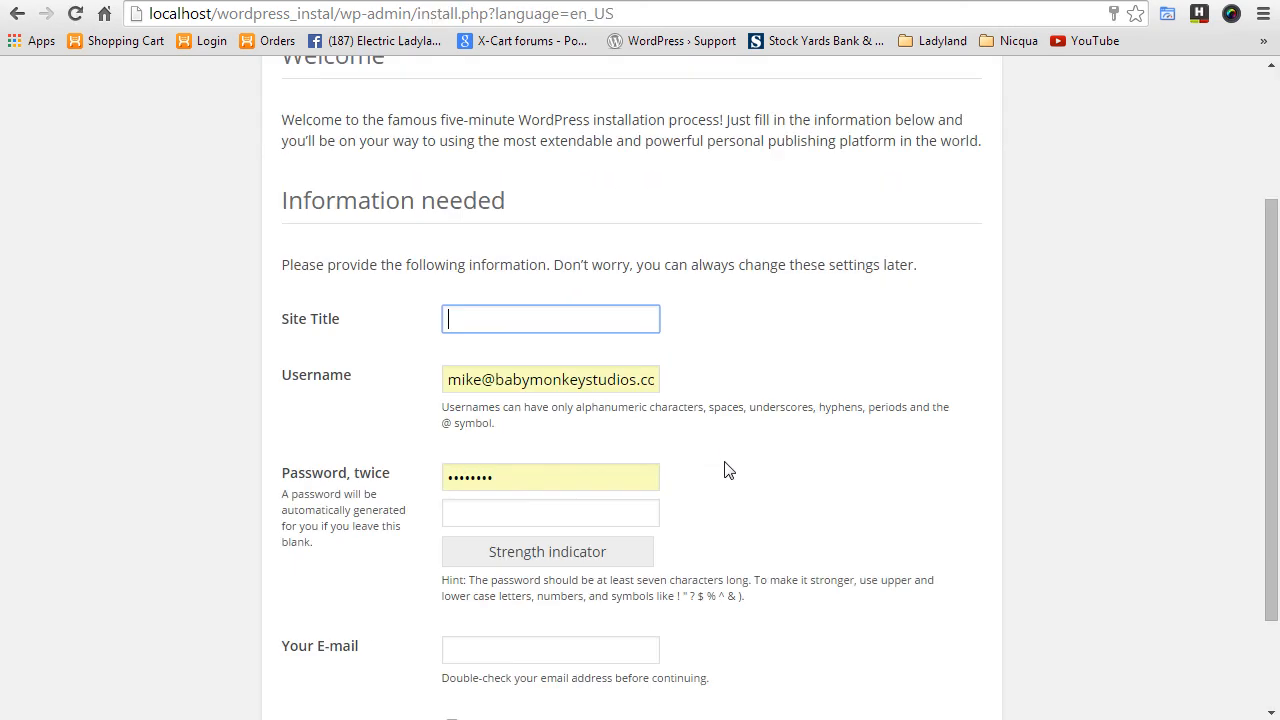
pyautogui.click(516, 327)
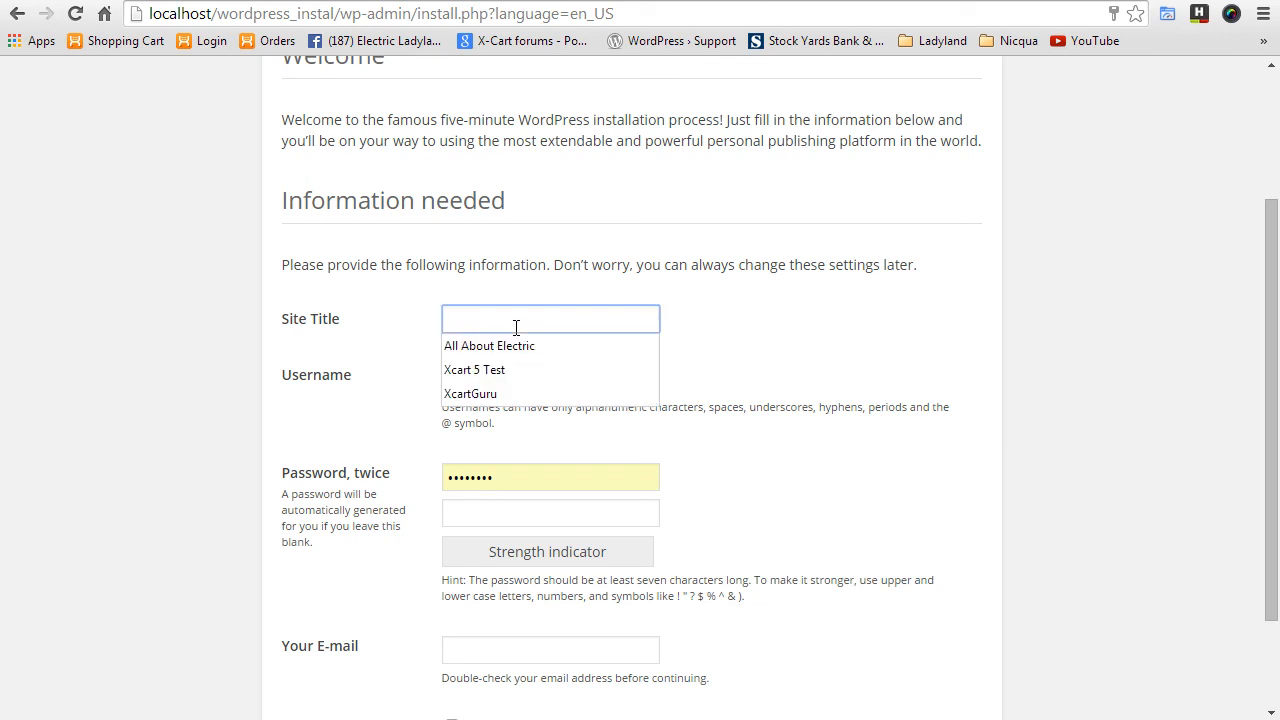
pyautogui.write('L')
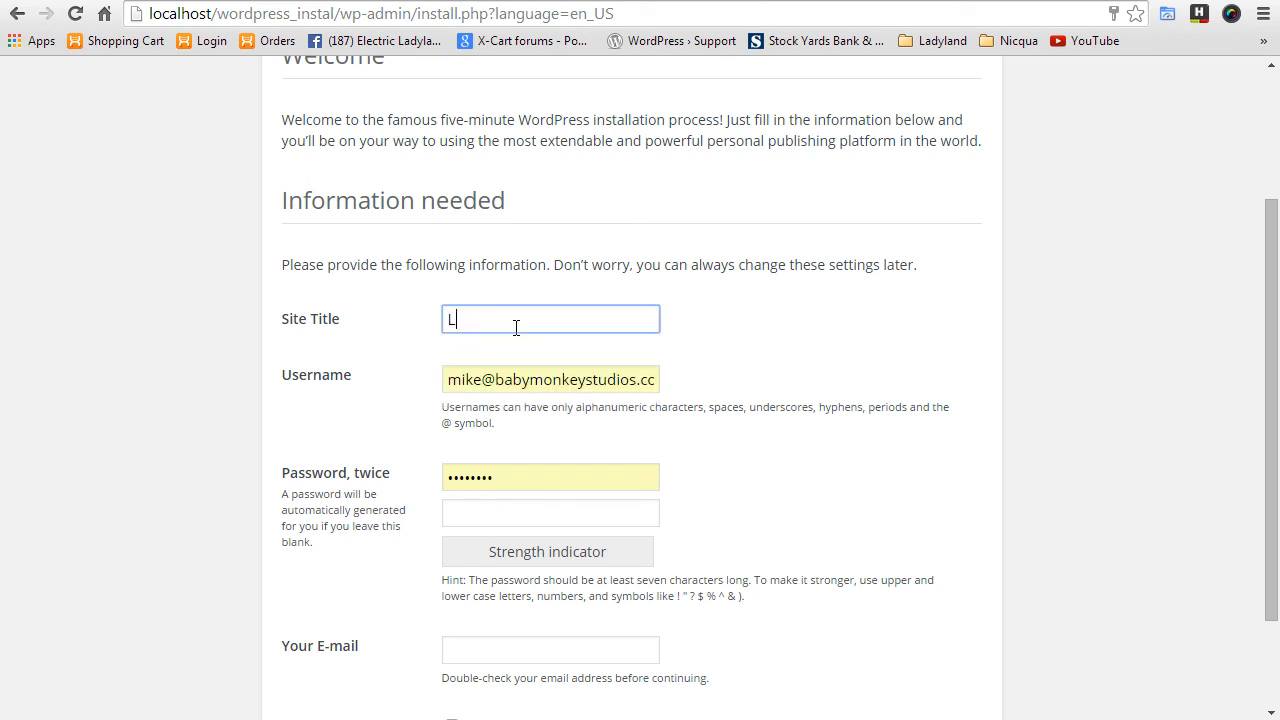
pyautogui.write('ocal Wordpress')
pyautogui.click(496, 516)
pyautogui.write('••••••••')
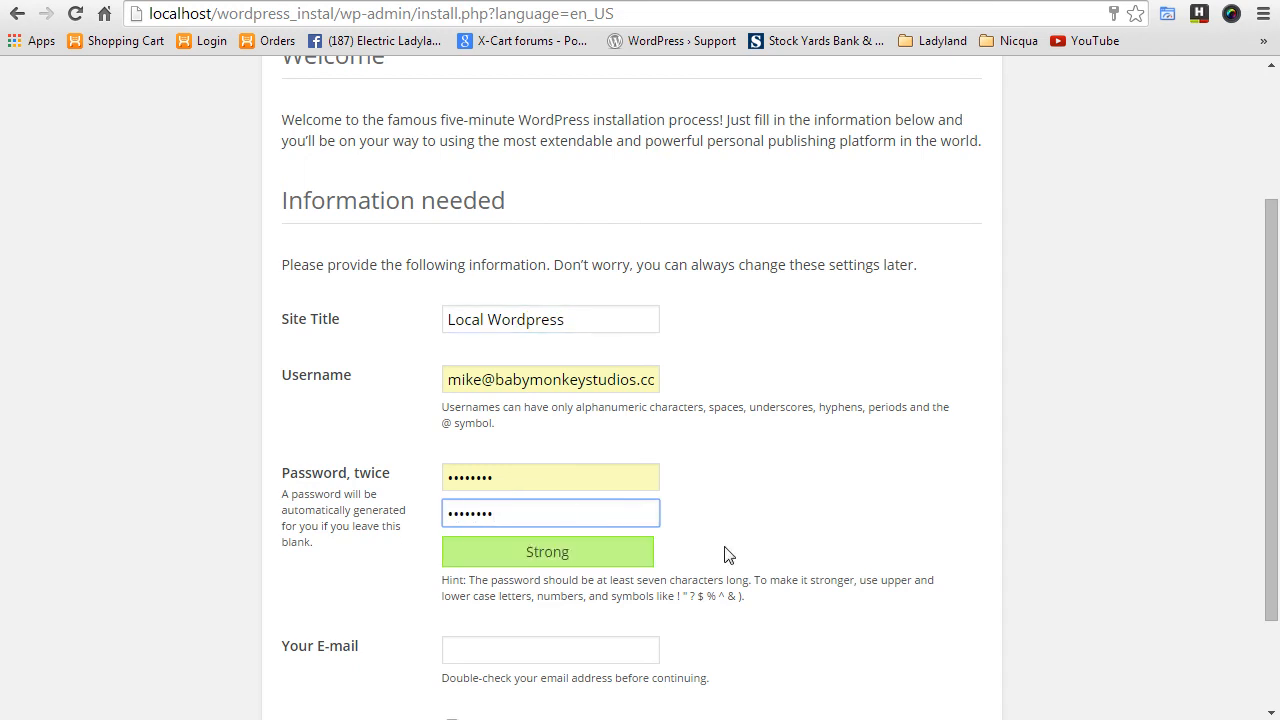
# - Enter the admin e-mail address and install WordPress
pyautogui.scroll(-3, 651, 517)
pyautogui.click(565, 254)
pyautogui.hotkey('ctrl', 'a')
pyautogui.hotkey('ctrl', 'c')
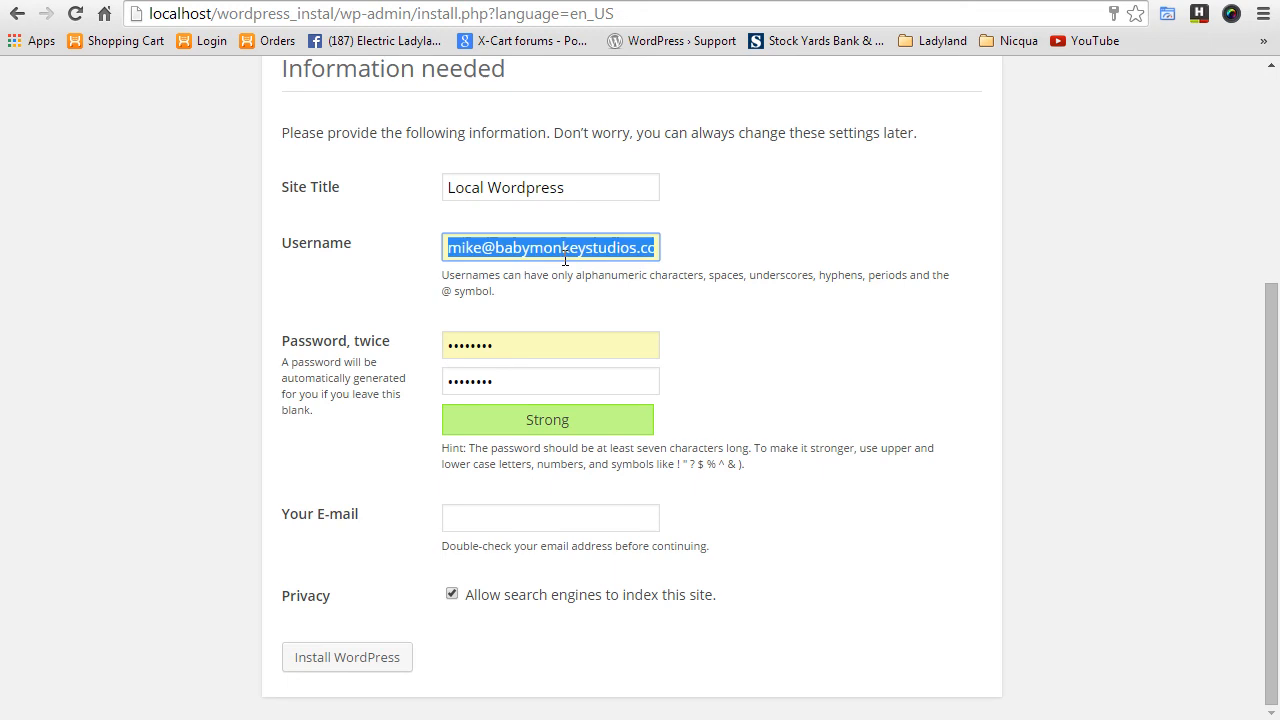
pyautogui.click(572, 522)
pyautogui.hotkey('ctrl', 'v')
pyautogui.click(763, 600)
pyautogui.click(362, 658)
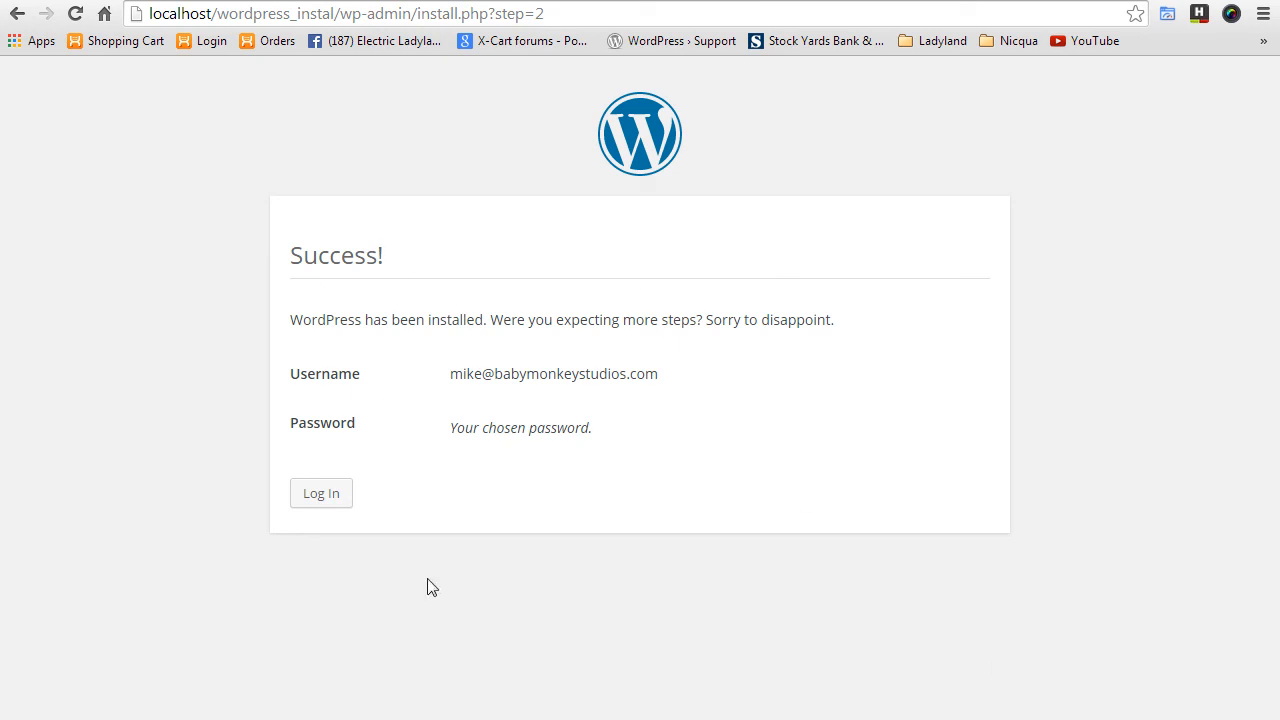
# - Log in with the new admin account, then visit the Local Wordpress front page from the admin bar
pyautogui.click(331, 497)
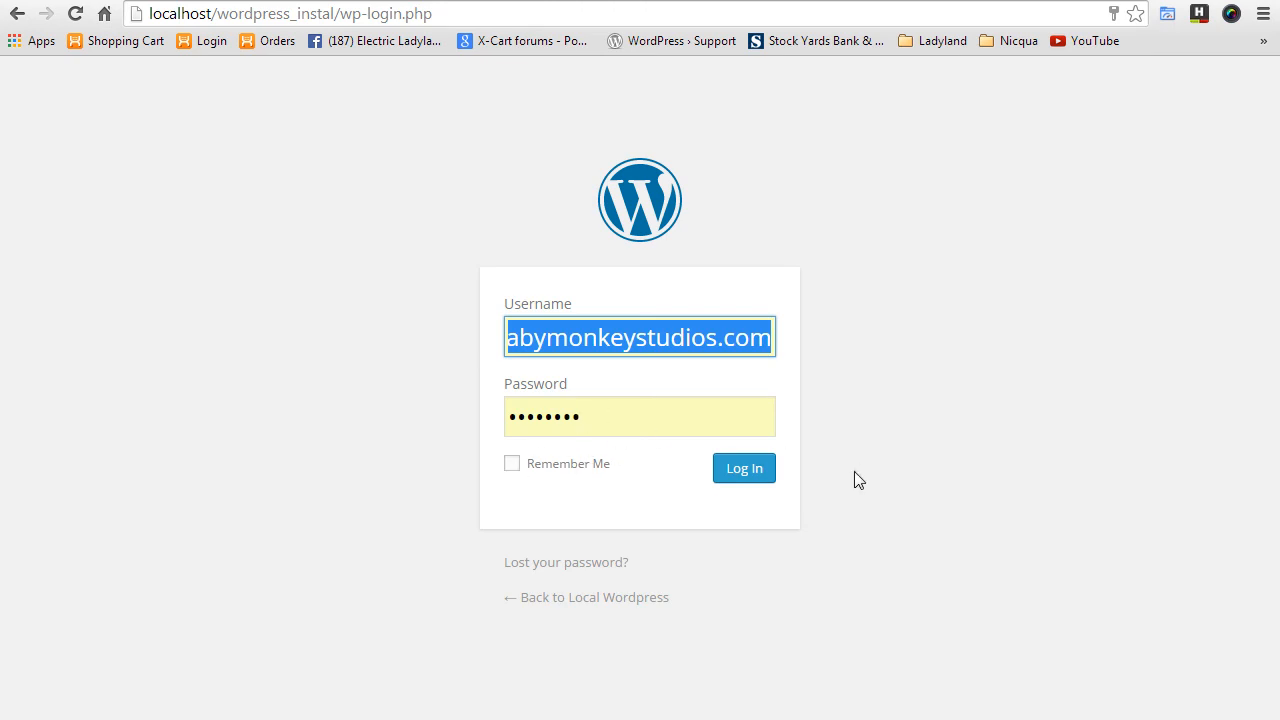
pyautogui.click(756, 468)
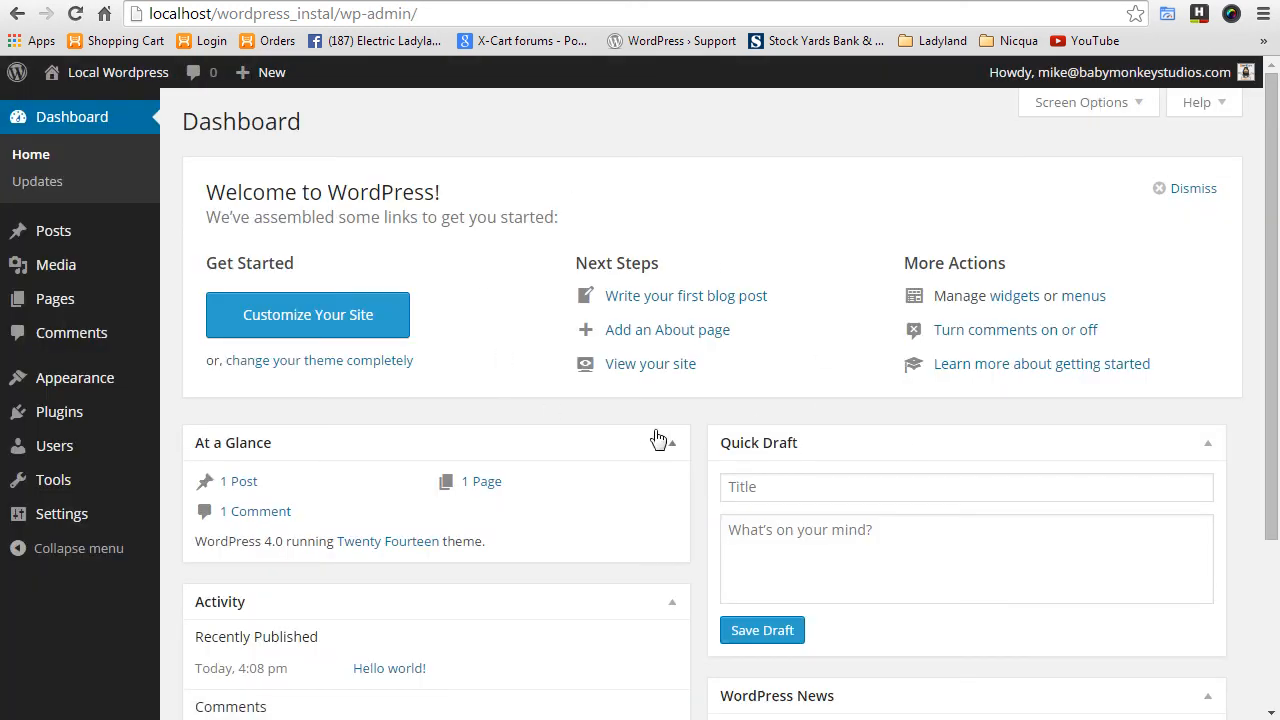
pyautogui.moveTo(107, 80)
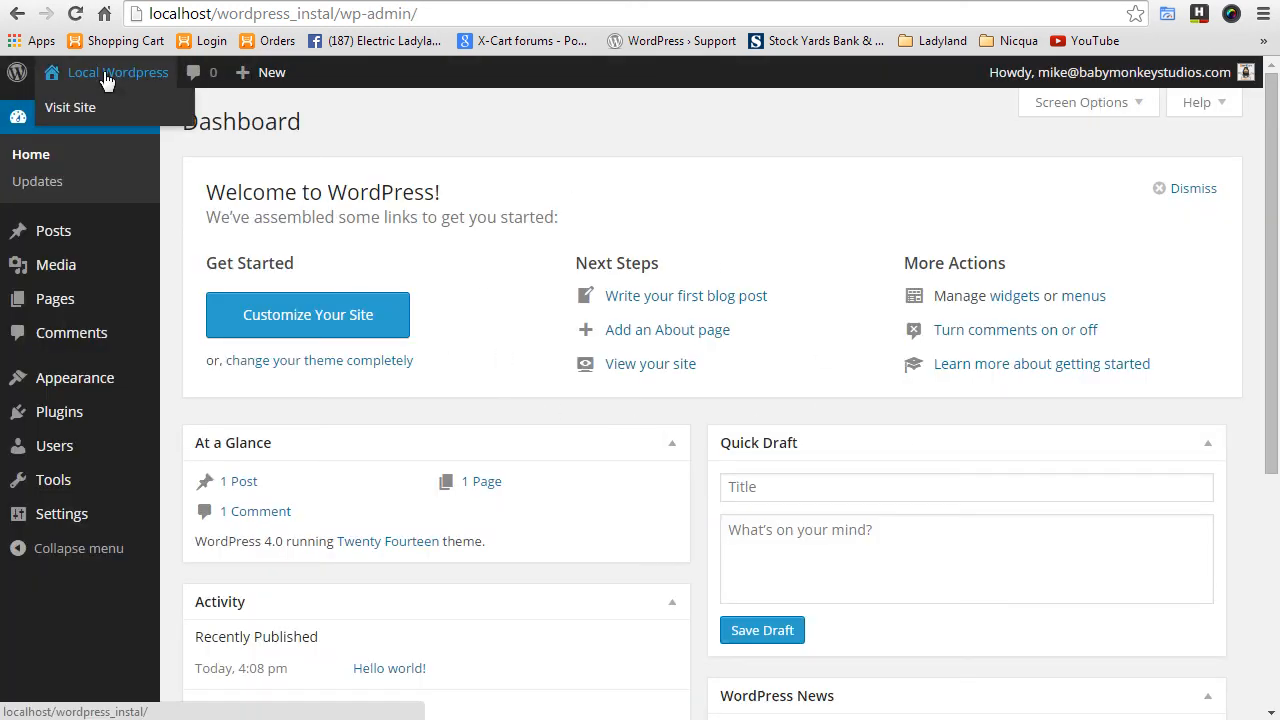
pyautogui.click(103, 71)
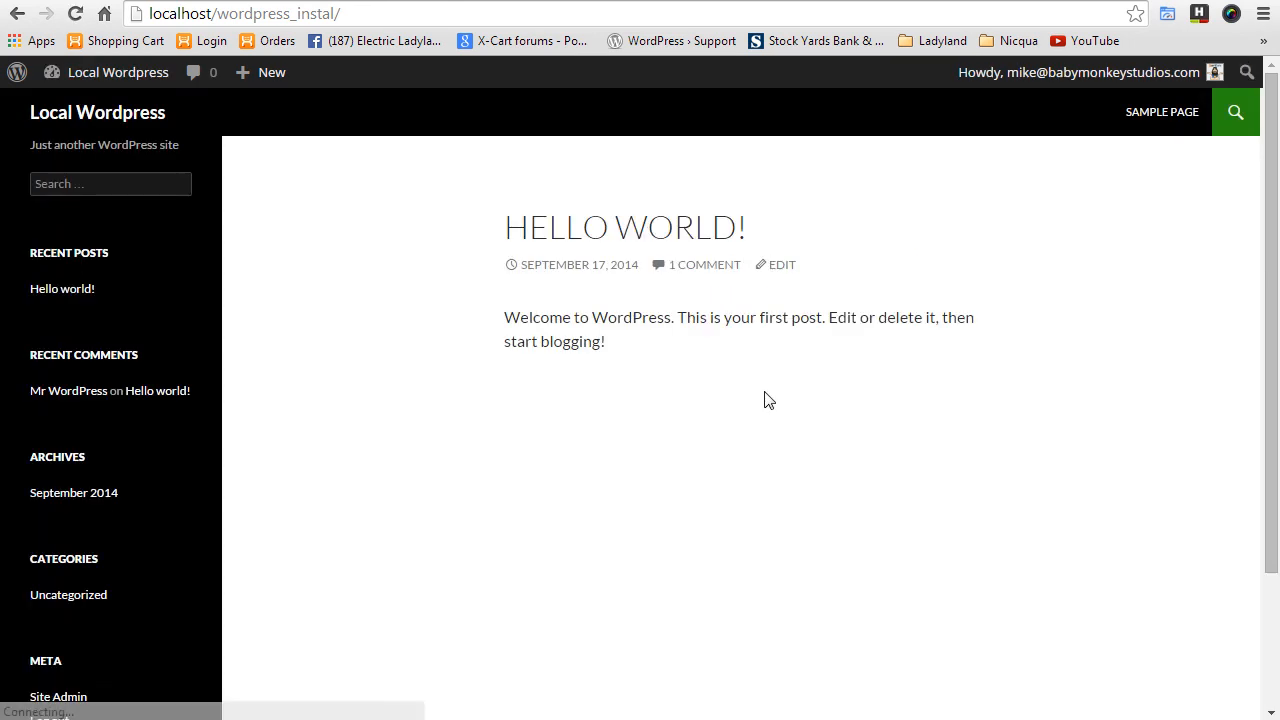